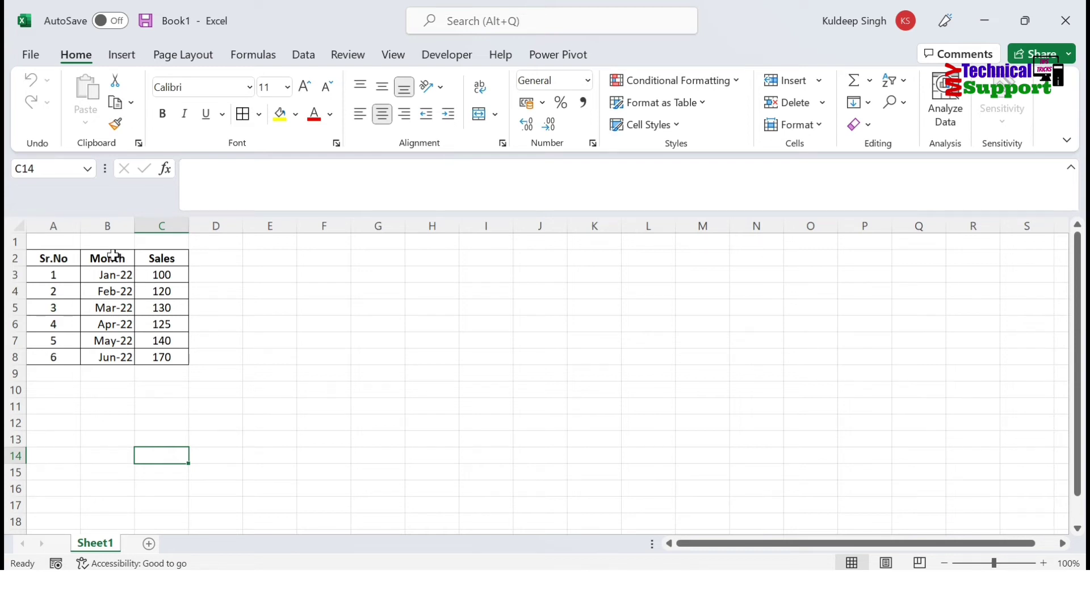
Select the Month and Sales data in B2:C8 and launch Forecast Sheet from Data.
{"action": "left_click_drag", "start_coordinate": [113, 256], "coordinate": [157, 356]}
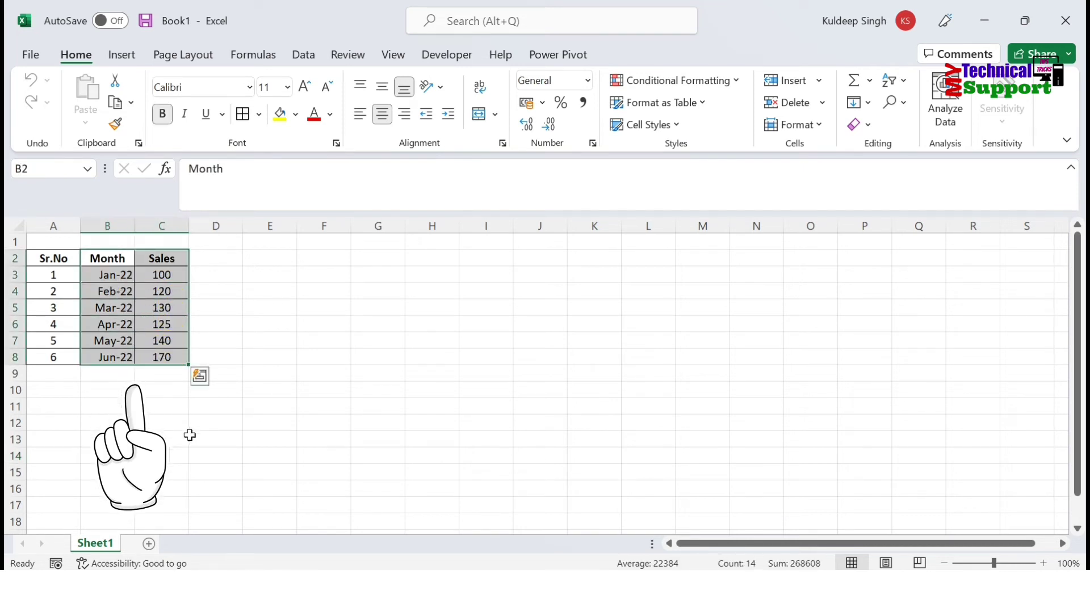
{"action": "left_click", "coordinate": [303, 55]}
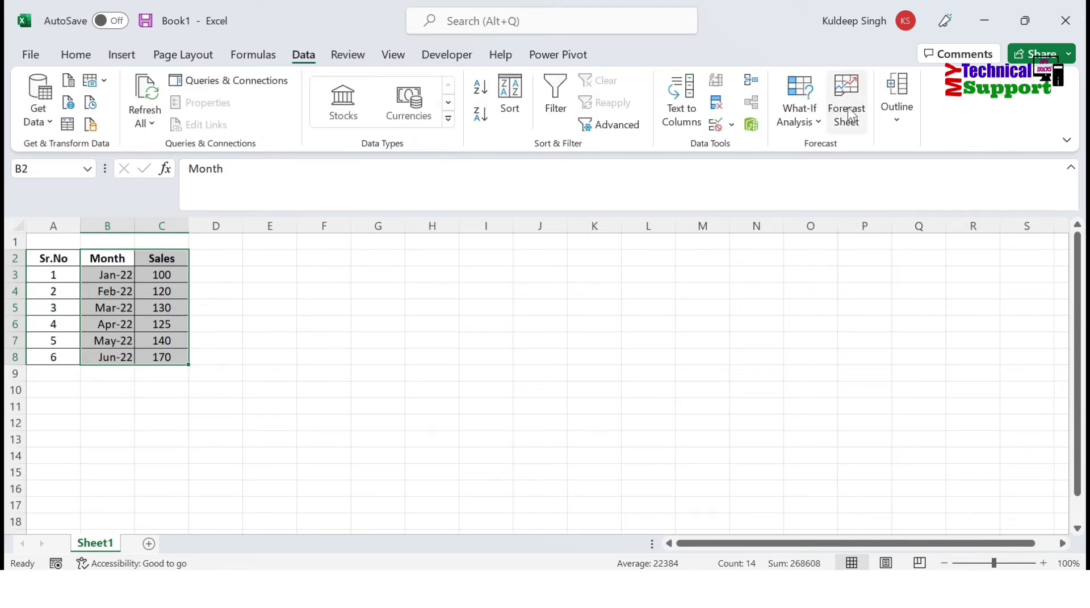
{"action": "left_click", "coordinate": [851, 113]}
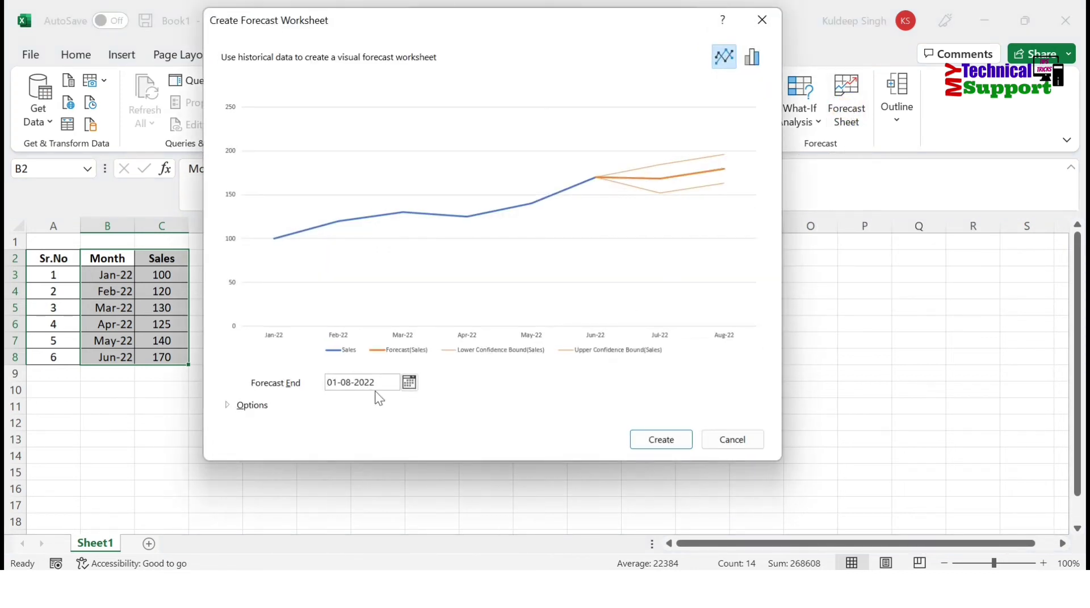
Expand the forecast options, keeping Interpolation for missing points and Average for duplicate aggregation.
{"action": "left_click", "coordinate": [229, 406]}
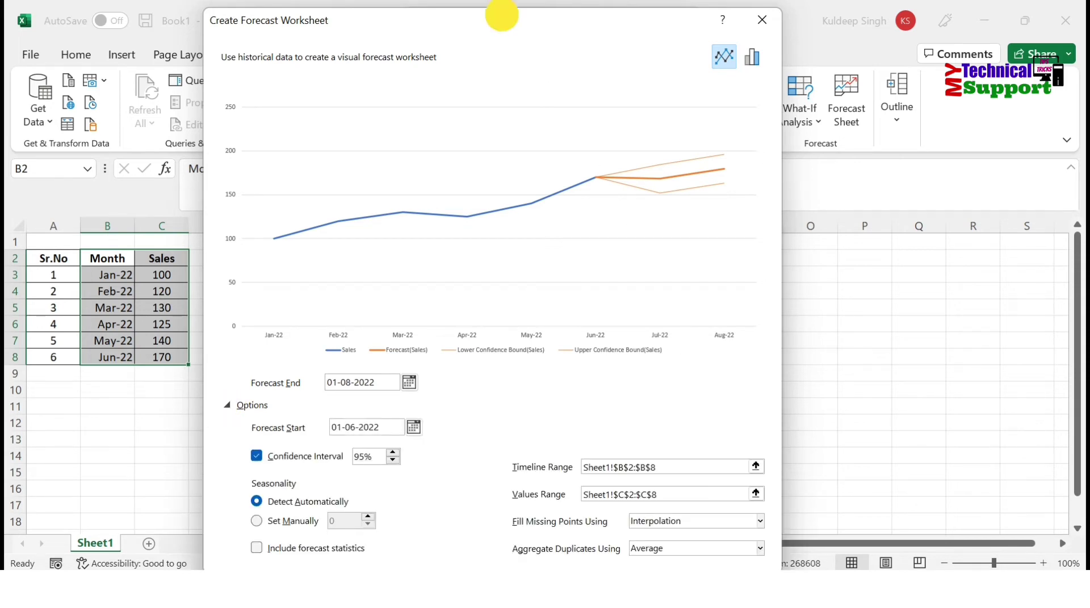
{"action": "left_click_drag", "start_coordinate": [503, 22], "coordinate": [505, 17]}
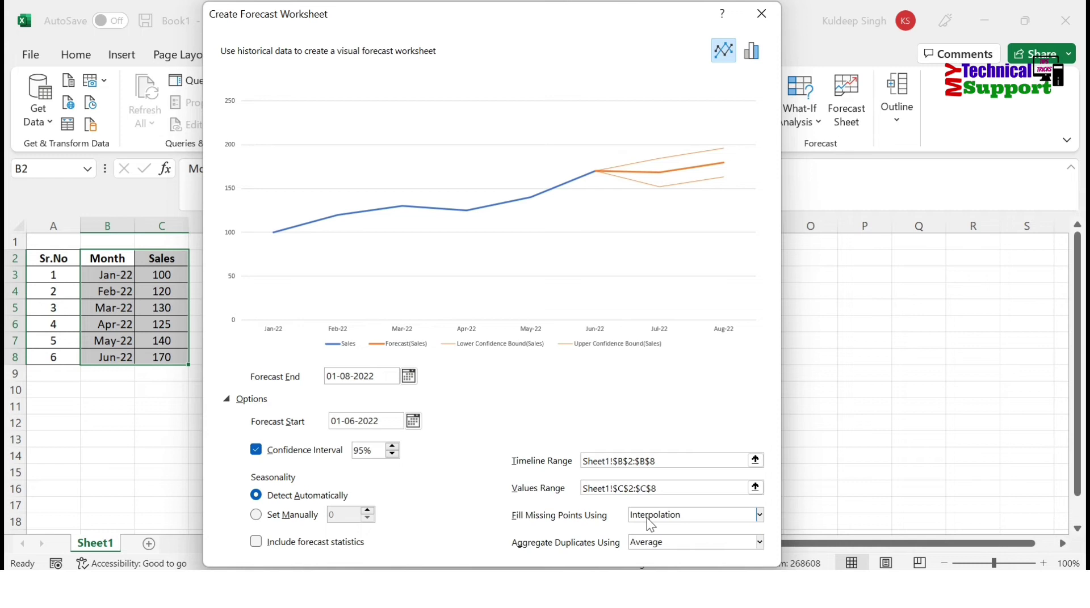
{"action": "left_click", "coordinate": [646, 518]}
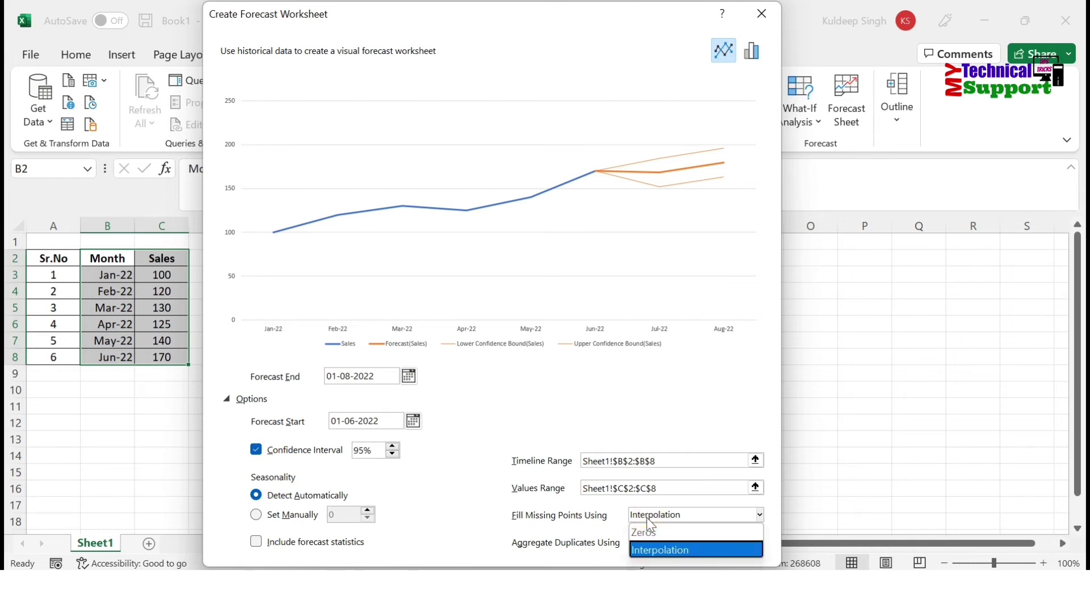
{"action": "left_click", "coordinate": [611, 503]}
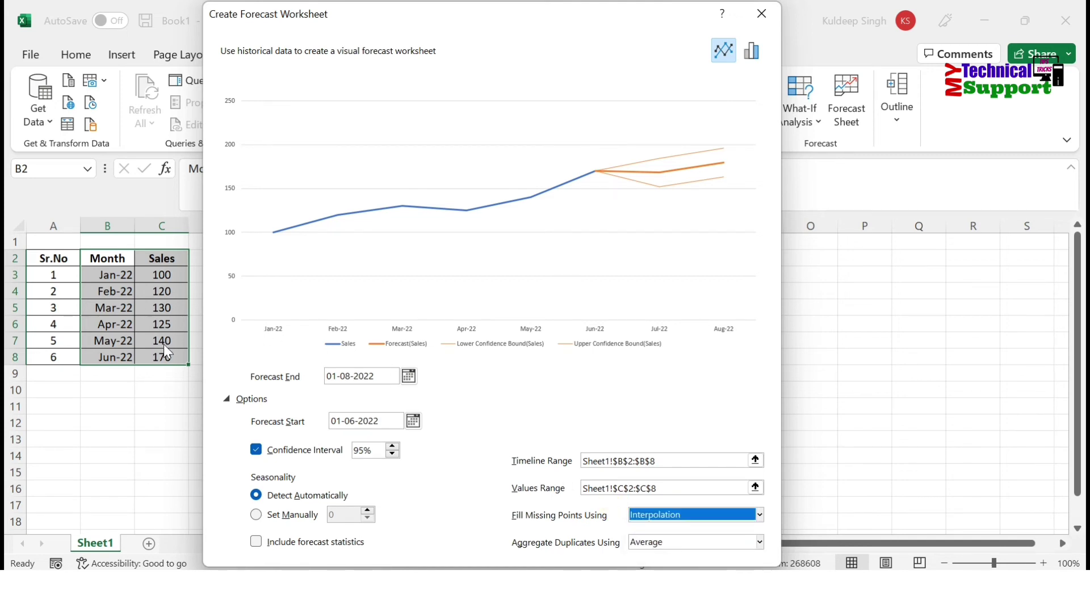
{"action": "left_click", "coordinate": [602, 533]}
{"action": "left_click", "coordinate": [645, 548]}
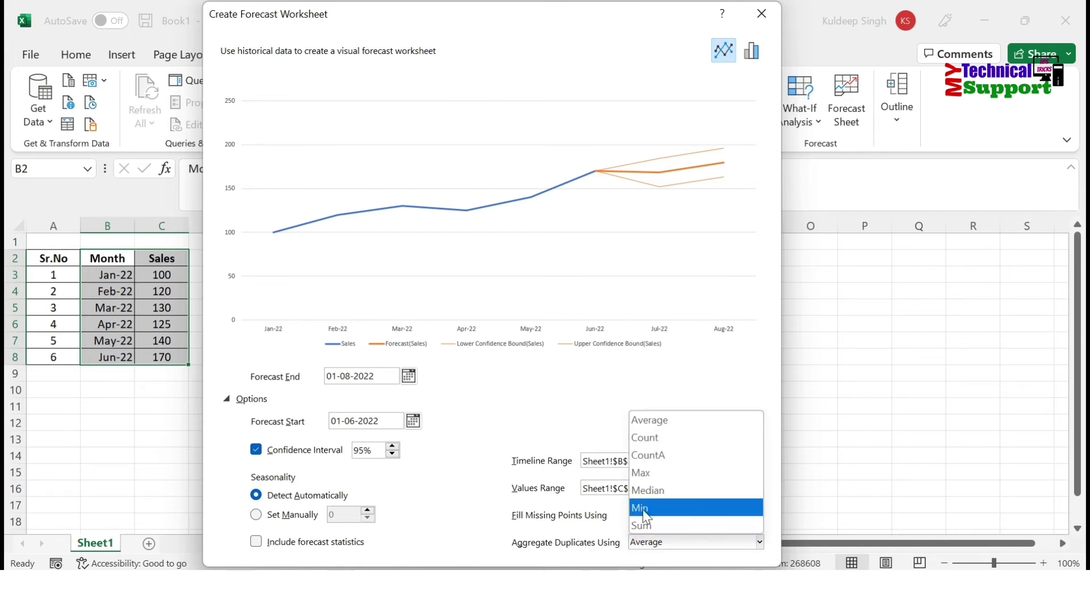
{"action": "left_click", "coordinate": [606, 504]}
{"action": "key", "text": "Tab"}
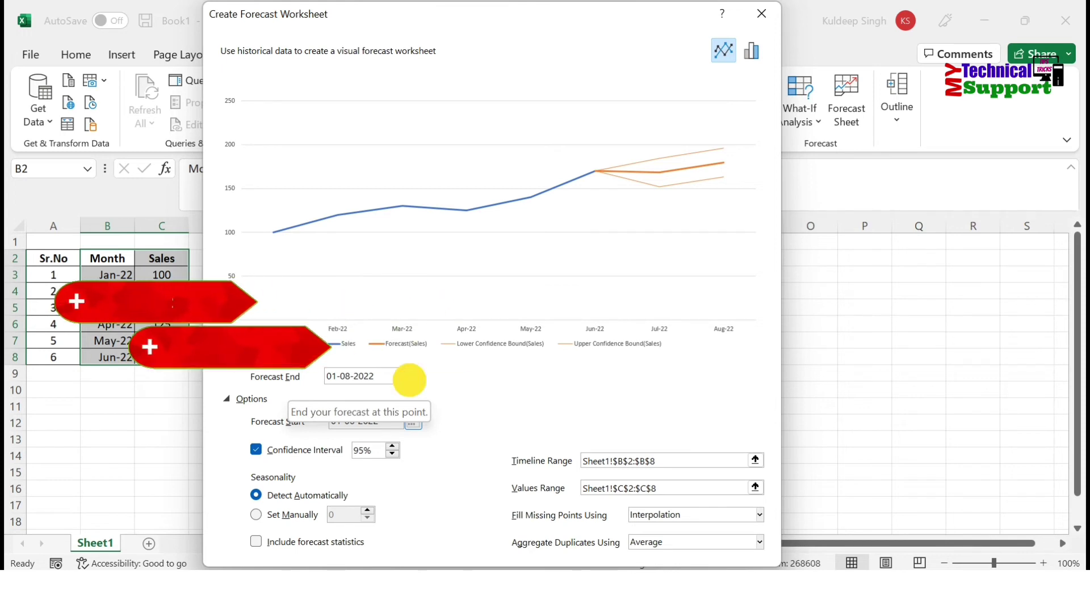
Set the forecast end date to 31-12-2022 and create the forecast sheet.
{"action": "left_click", "coordinate": [408, 377]}
{"action": "left_click", "coordinate": [539, 396]}
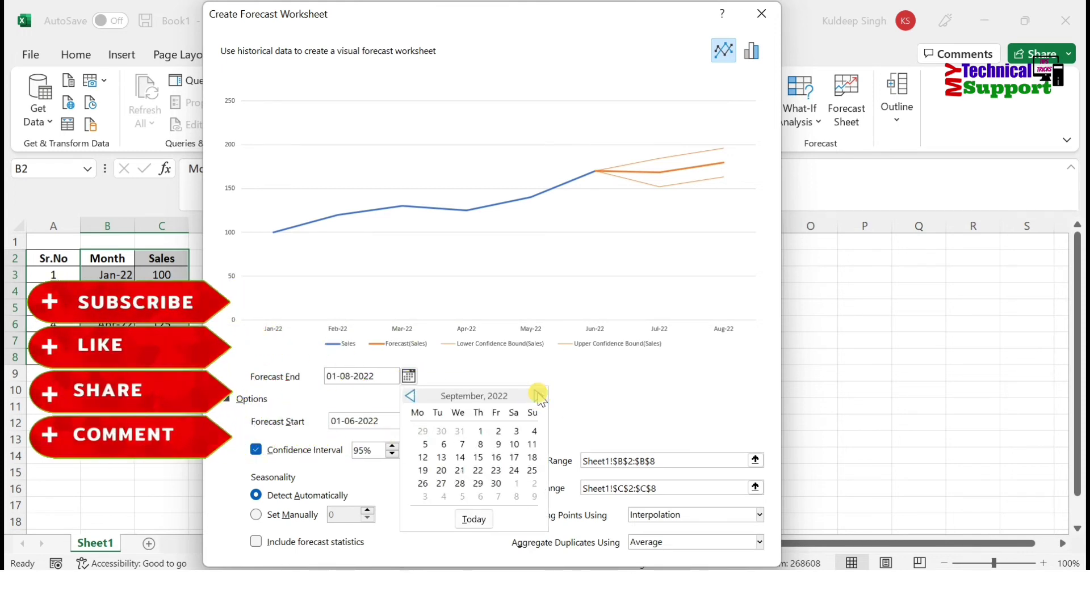
{"action": "left_click", "coordinate": [539, 396]}
{"action": "left_click", "coordinate": [539, 396]}
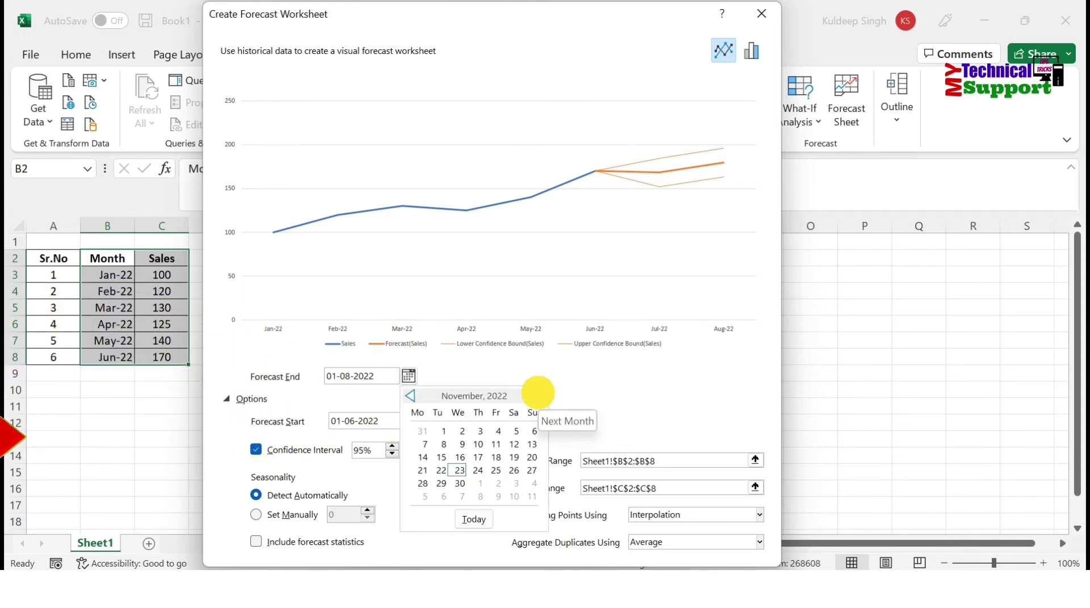
{"action": "left_click", "coordinate": [540, 397]}
{"action": "left_click", "coordinate": [539, 397]}
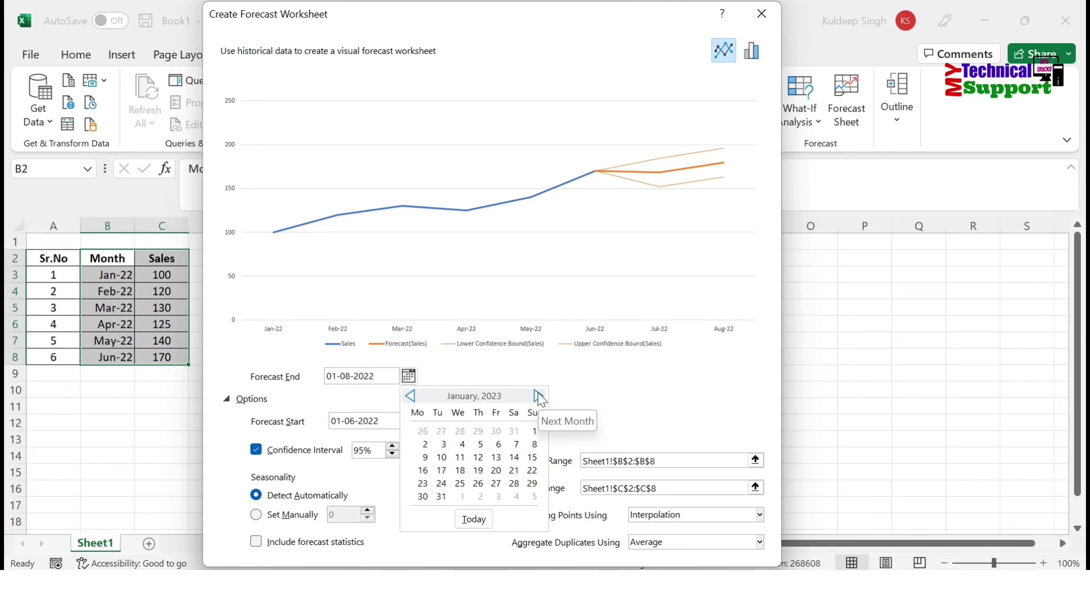
{"action": "left_click", "coordinate": [410, 396]}
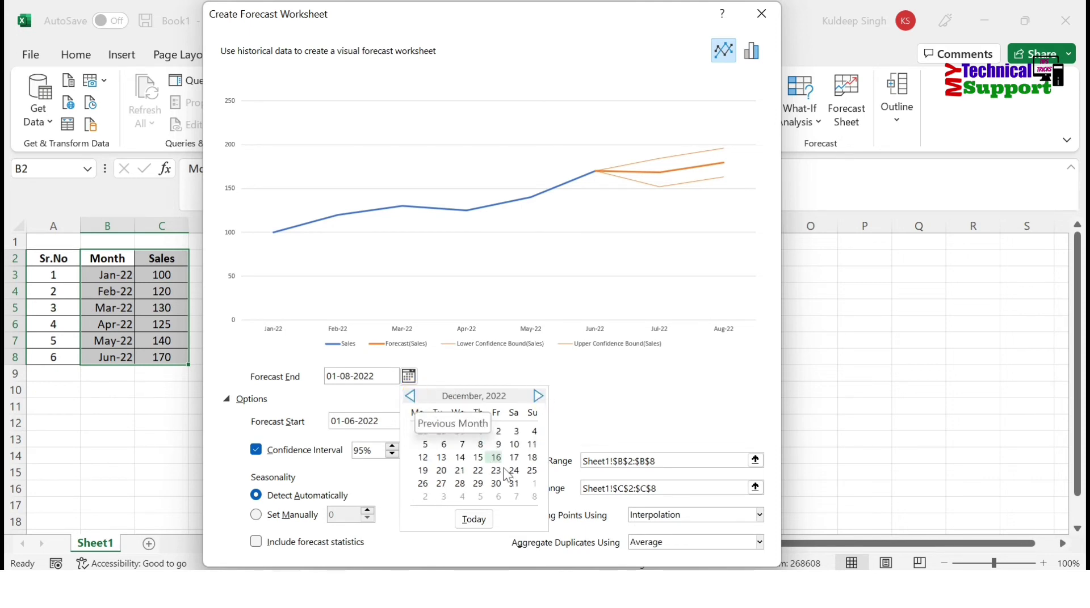
{"action": "left_click", "coordinate": [513, 483]}
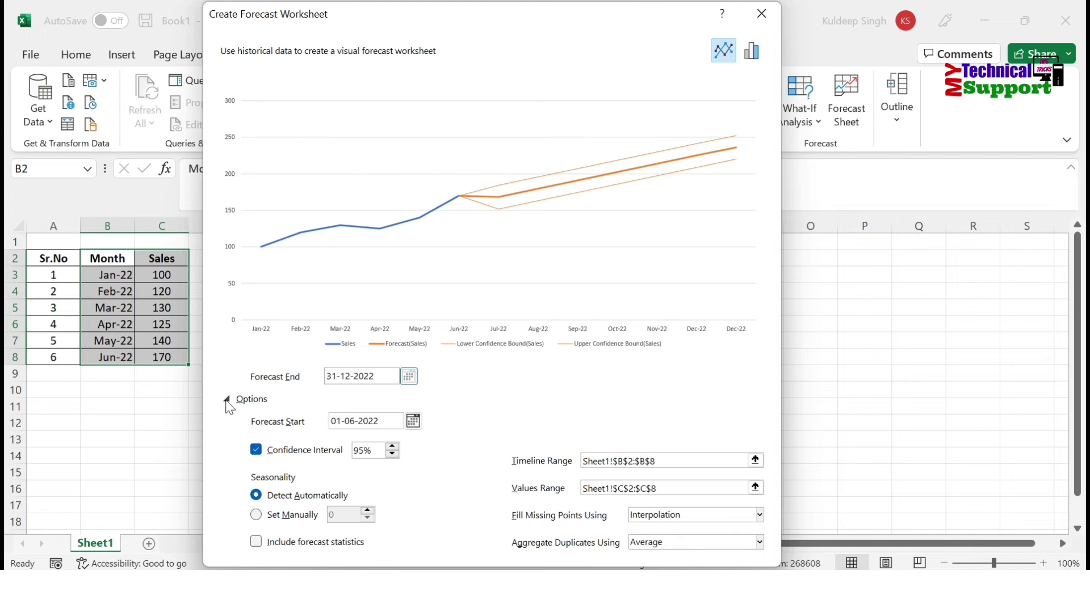
{"action": "left_click", "coordinate": [227, 400]}
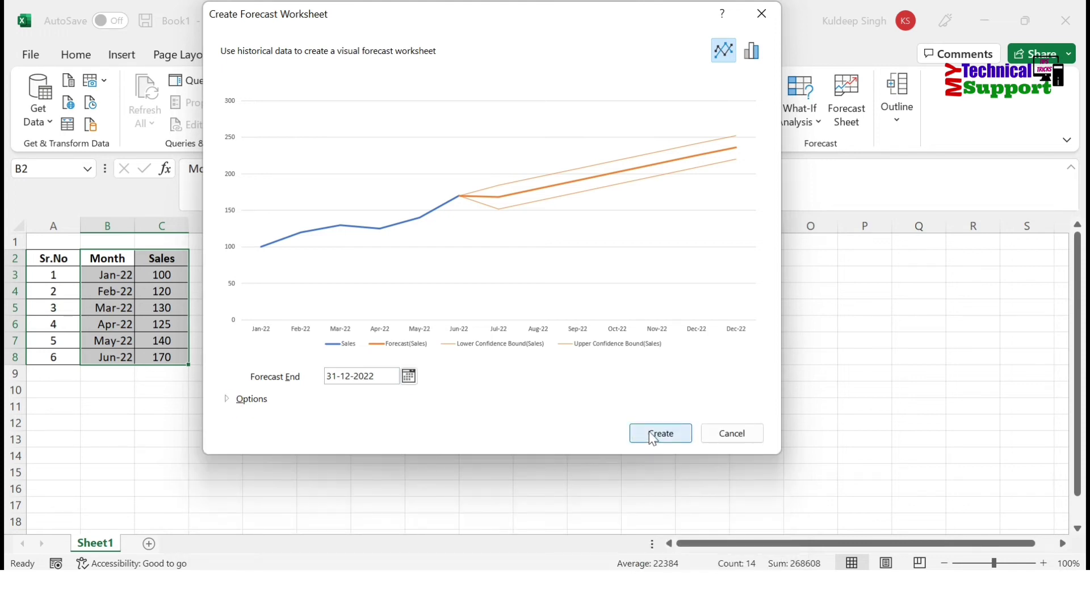
{"action": "left_click", "coordinate": [653, 436]}
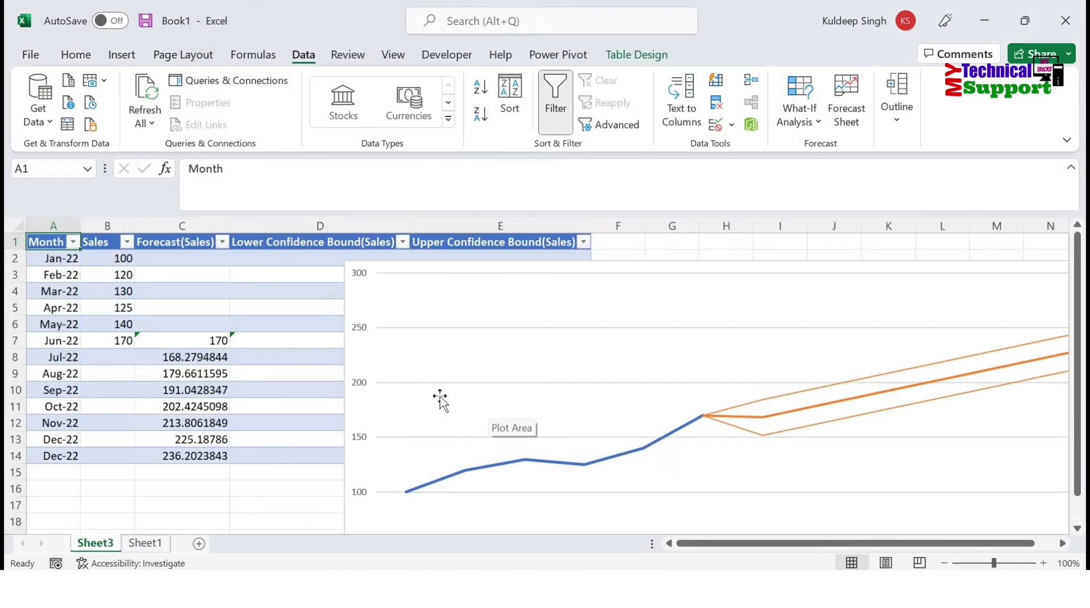
Make the forecast chart narrower and shorter while moving it off the table.
{"action": "left_click", "coordinate": [341, 392]}
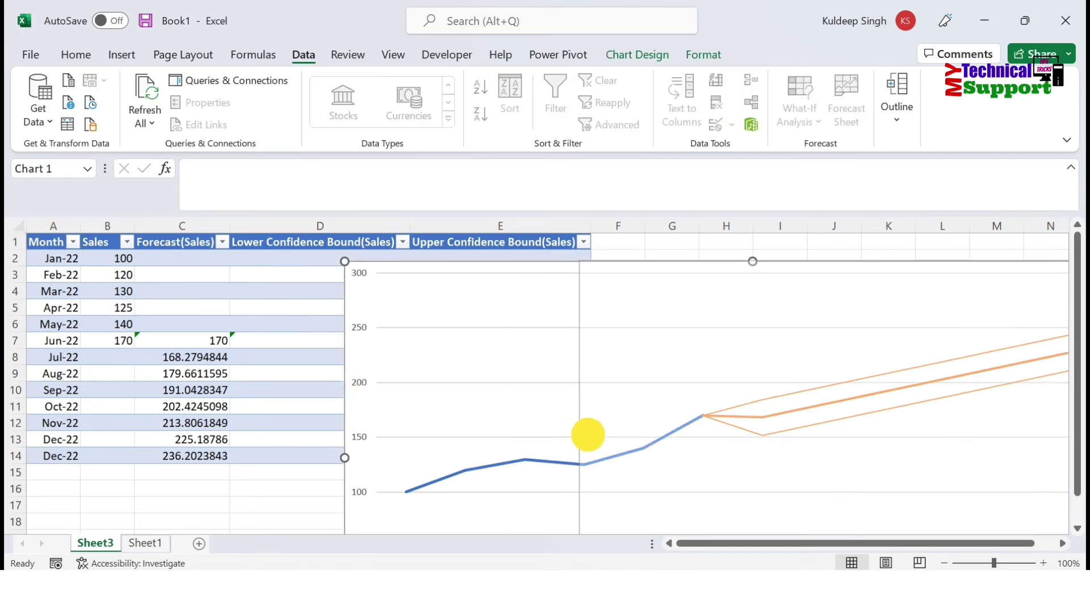
{"action": "left_click_drag", "start_coordinate": [347, 458], "coordinate": [599, 437]}
{"action": "left_click_drag", "start_coordinate": [708, 268], "coordinate": [364, 265]}
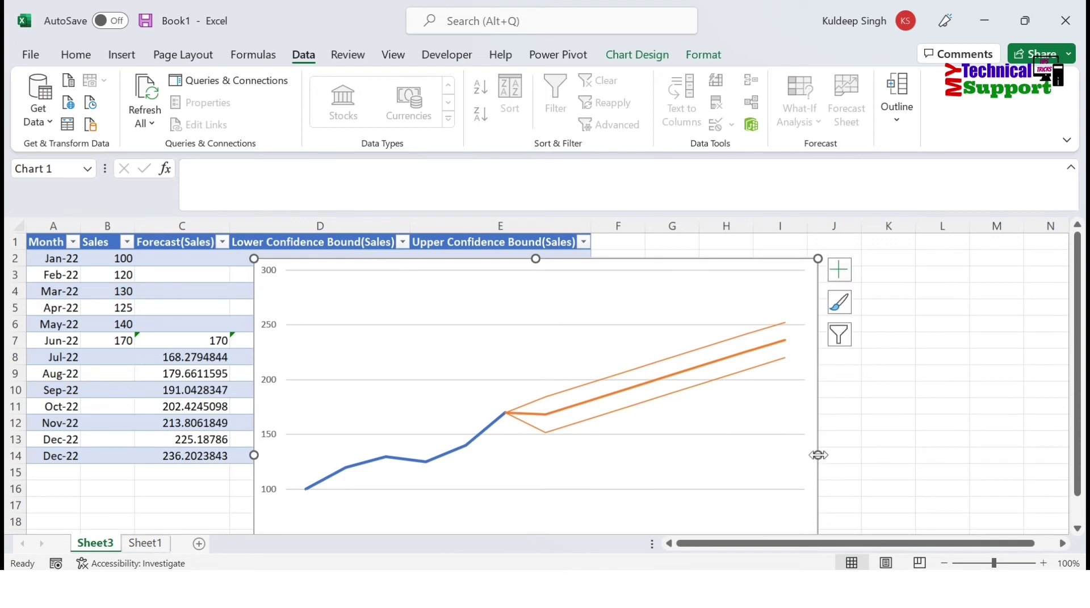
{"action": "left_click_drag", "start_coordinate": [817, 455], "coordinate": [781, 455]}
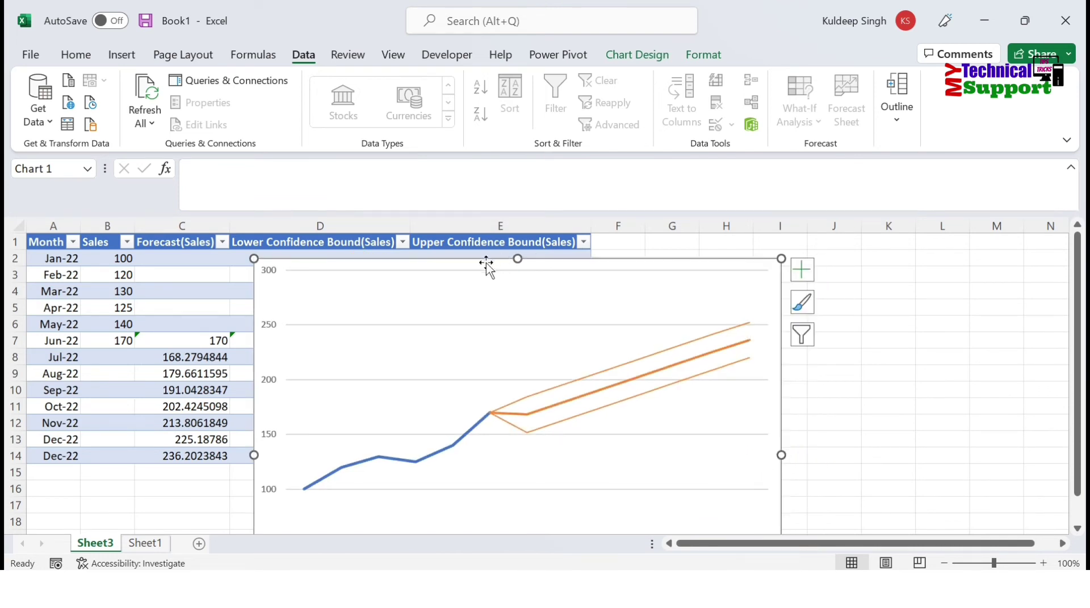
{"action": "left_click_drag", "start_coordinate": [479, 263], "coordinate": [493, 232]}
{"action": "key", "text": "ctrl+z"}
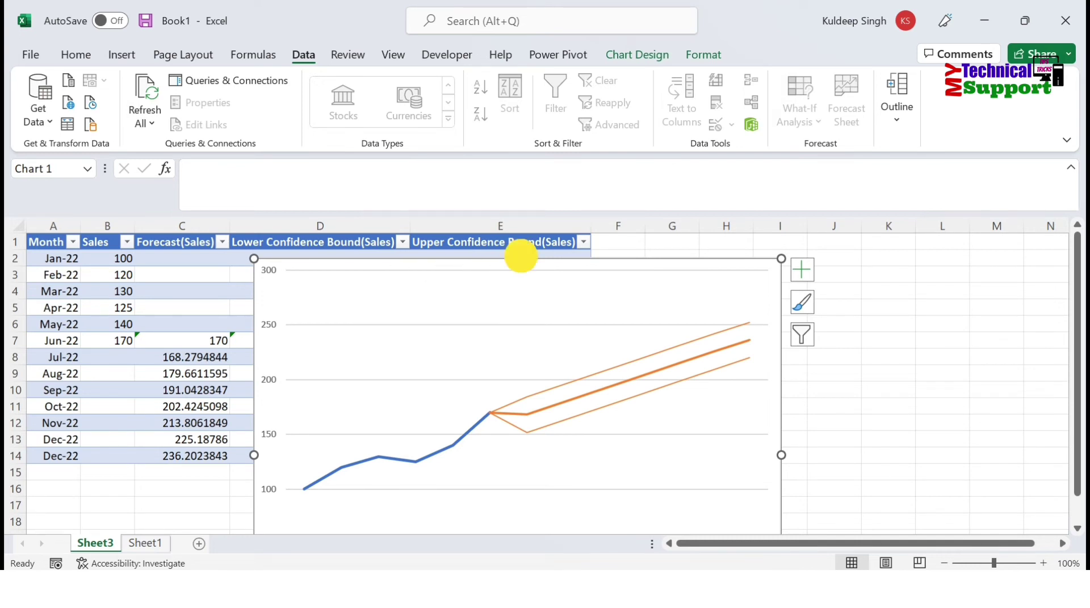
{"action": "left_click_drag", "start_coordinate": [519, 258], "coordinate": [518, 391]}
Place the chart right of column E, leaving the confidence-bound columns fully visible.
{"action": "left_click_drag", "start_coordinate": [422, 395], "coordinate": [582, 279]}
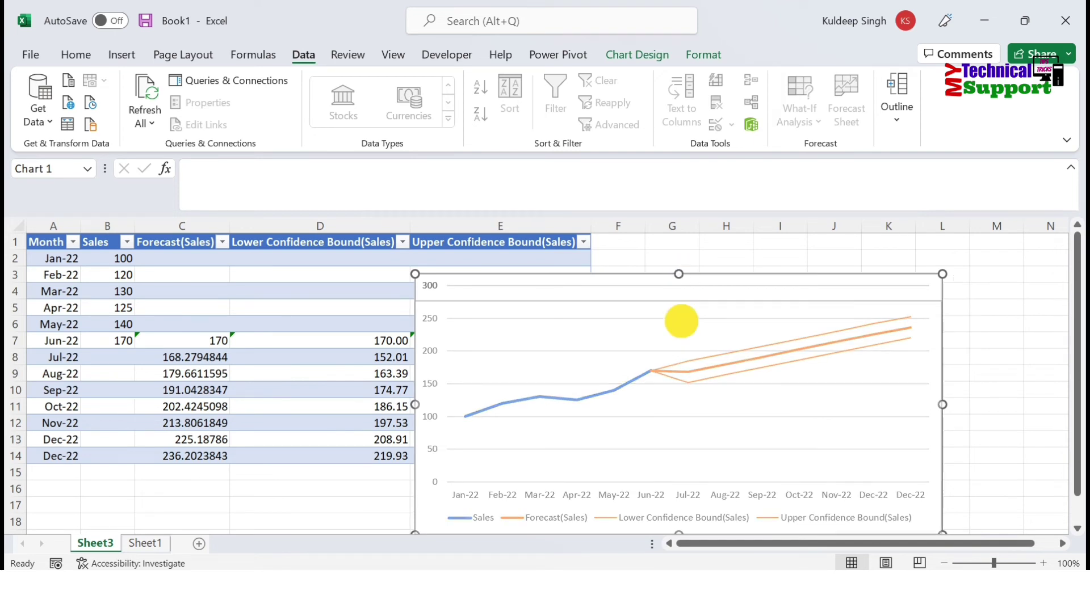
{"action": "mouse_move", "coordinate": [681, 274]}
{"action": "left_mouse_down"}
{"action": "mouse_move", "coordinate": [680, 329]}
{"action": "mouse_move", "coordinate": [618, 282]}
{"action": "left_mouse_up"}
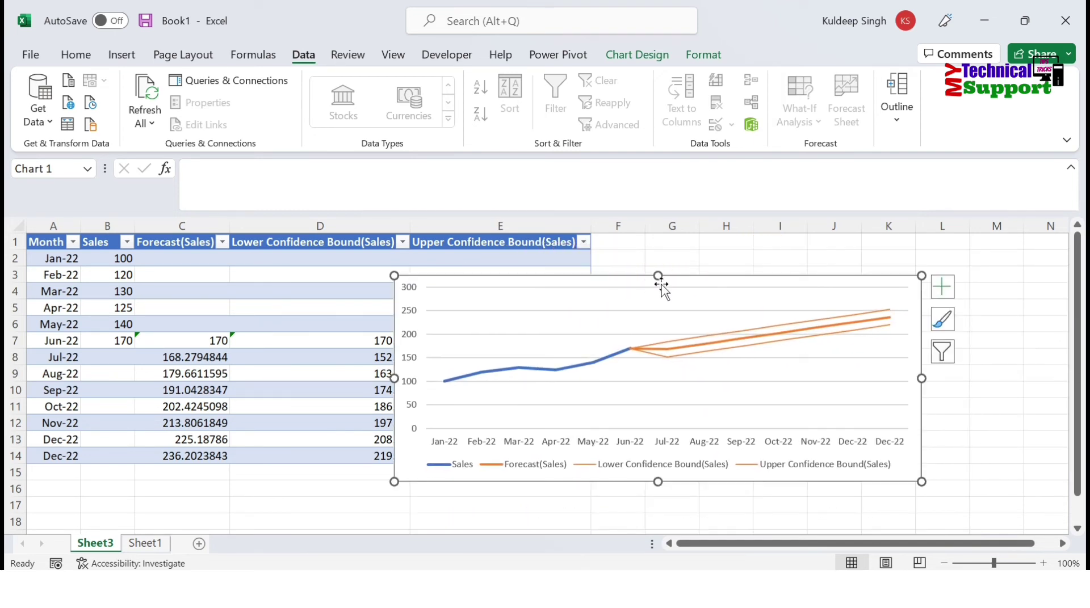
{"action": "left_click_drag", "start_coordinate": [657, 275], "coordinate": [656, 260]}
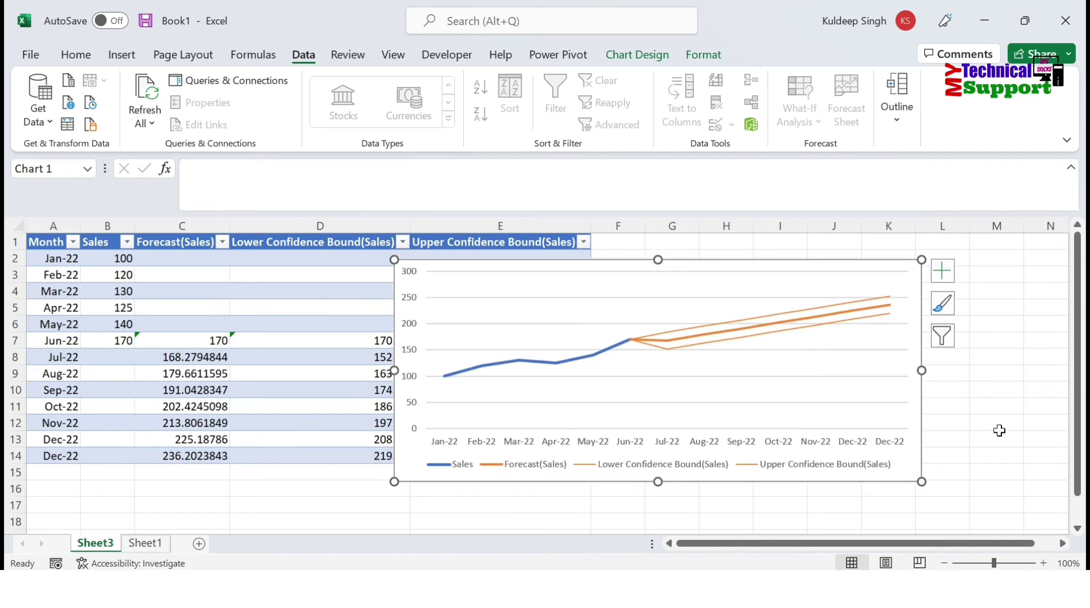
{"action": "left_click_drag", "start_coordinate": [923, 371], "coordinate": [849, 371]}
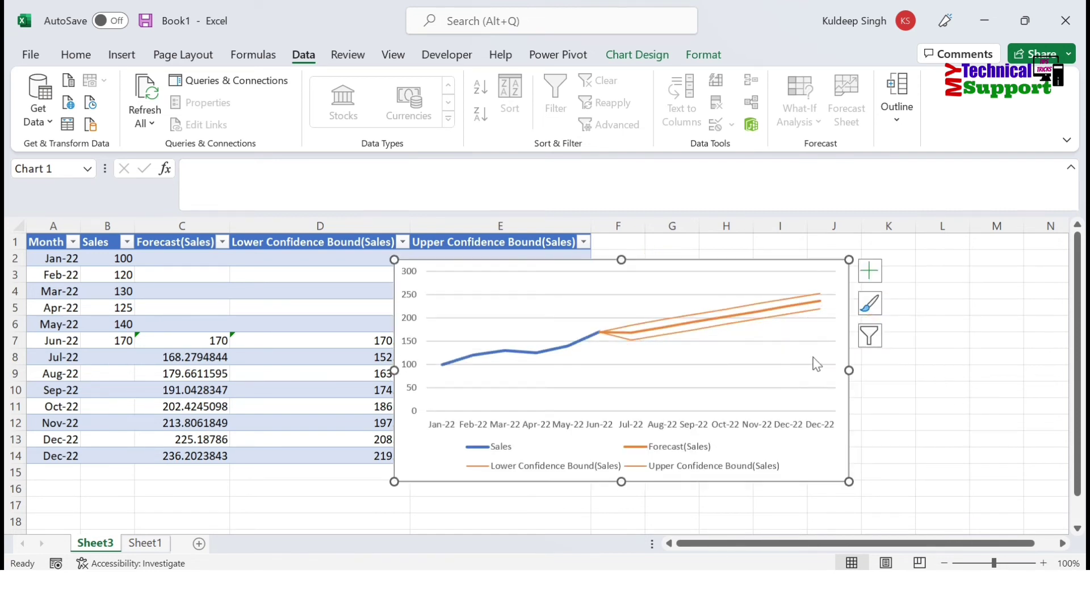
{"action": "left_click_drag", "start_coordinate": [580, 264], "coordinate": [777, 251]}
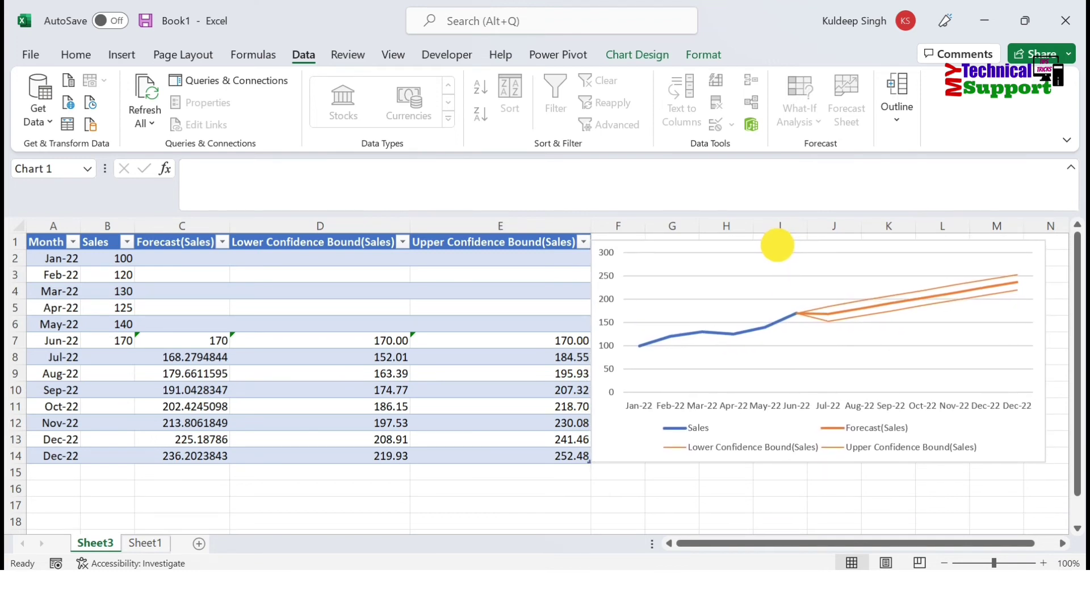
{"action": "left_click_drag", "start_coordinate": [778, 249], "coordinate": [824, 234]}
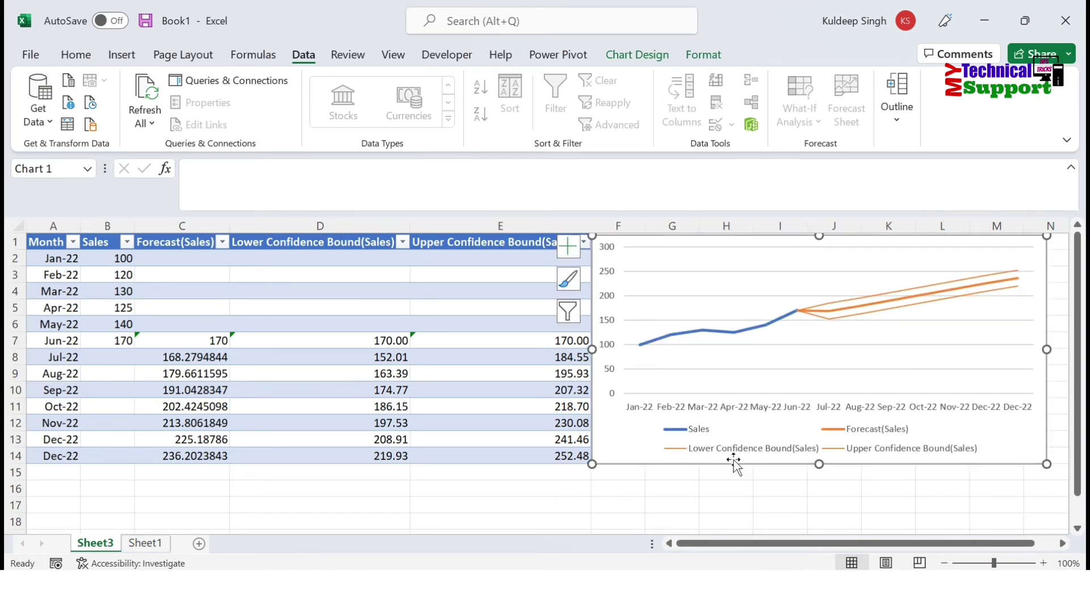
{"action": "left_click", "coordinate": [718, 488]}
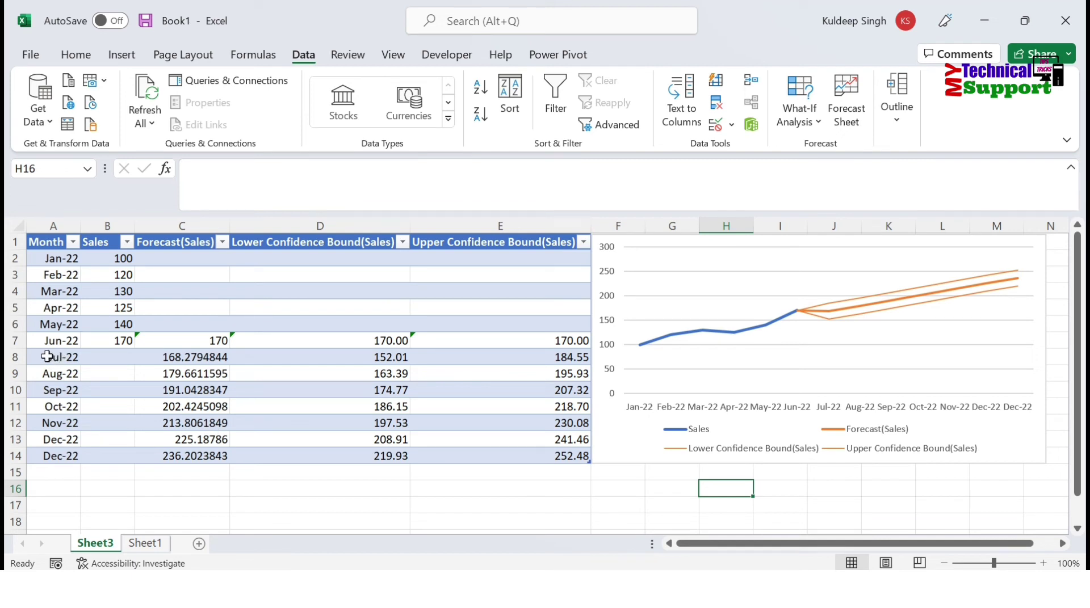
{"action": "left_click_drag", "start_coordinate": [47, 356], "coordinate": [187, 456]}
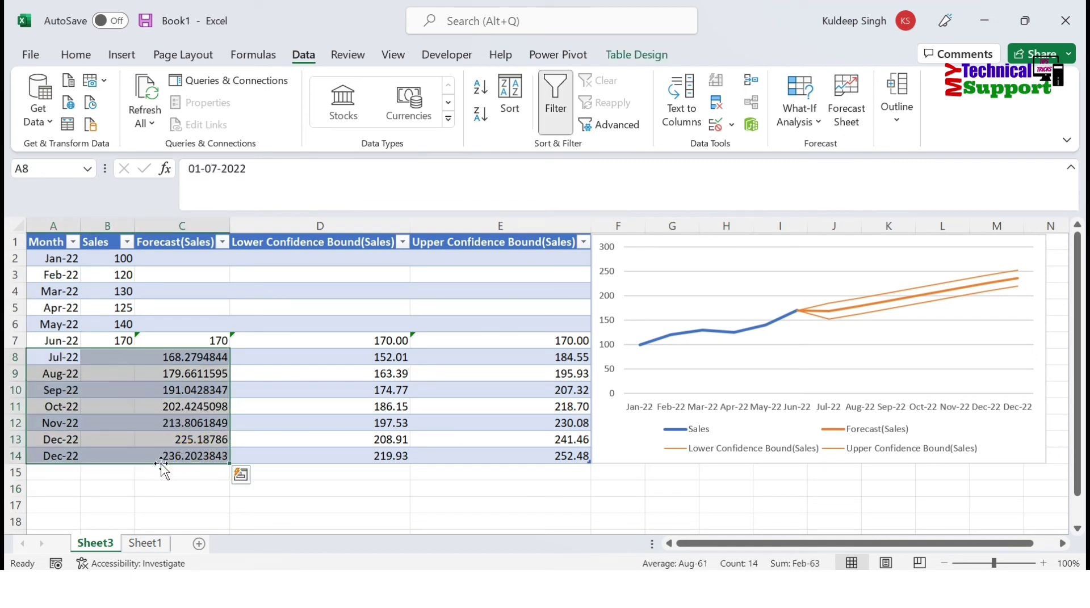
{"action": "left_click", "coordinate": [146, 486]}
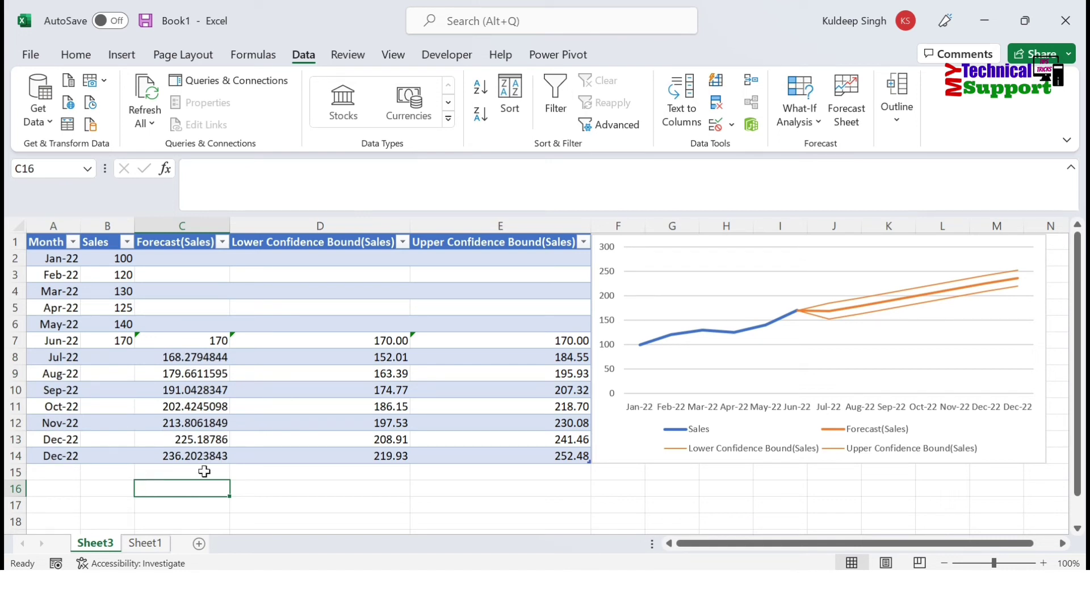
{"action": "left_click", "coordinate": [172, 439]}
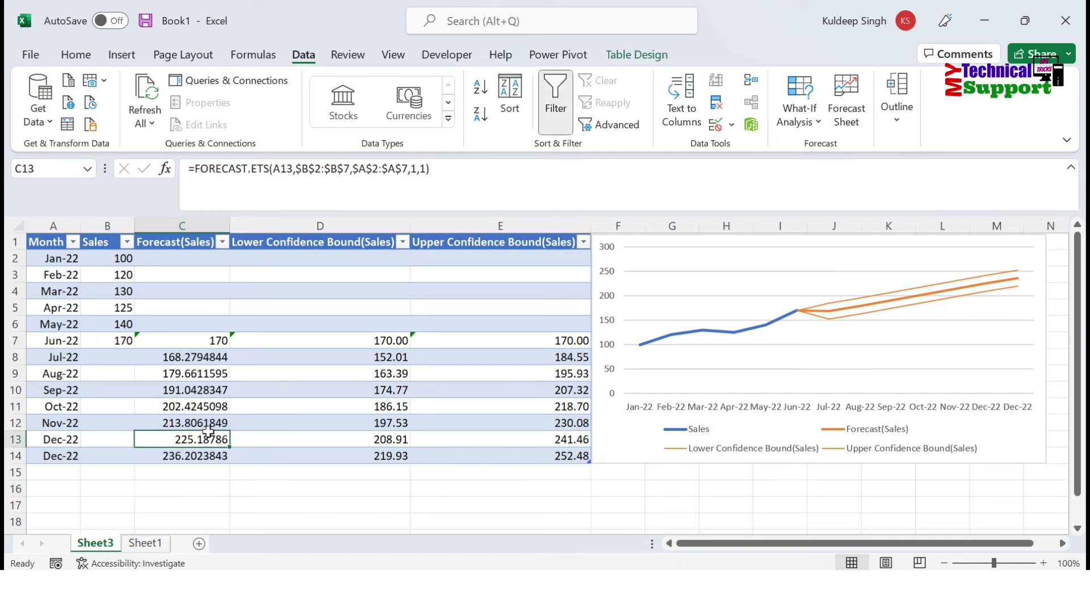
{"action": "left_click", "coordinate": [681, 382]}
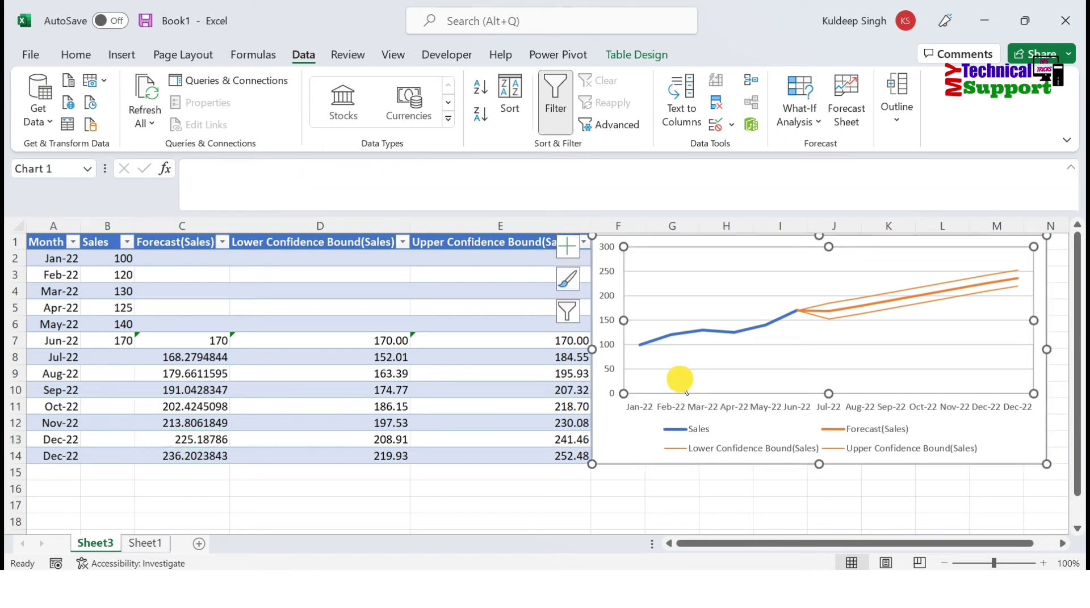
{"action": "left_click", "coordinate": [624, 429]}
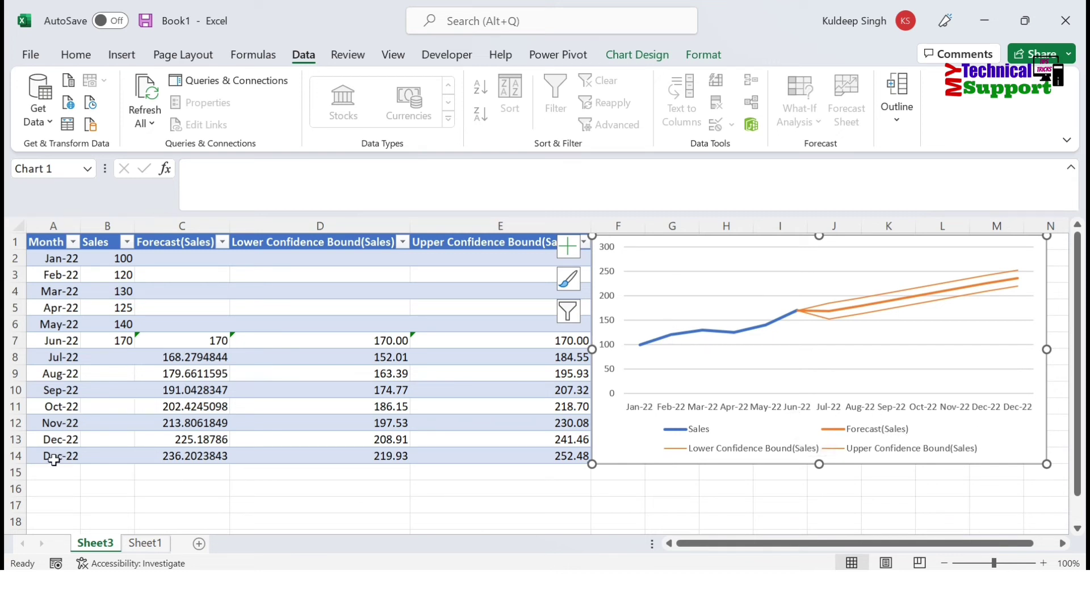
{"action": "left_click", "coordinate": [588, 517]}
Format the Forecast(Sales) values in C7:C14 with no decimals and centre them.
{"action": "left_click", "coordinate": [189, 338]}
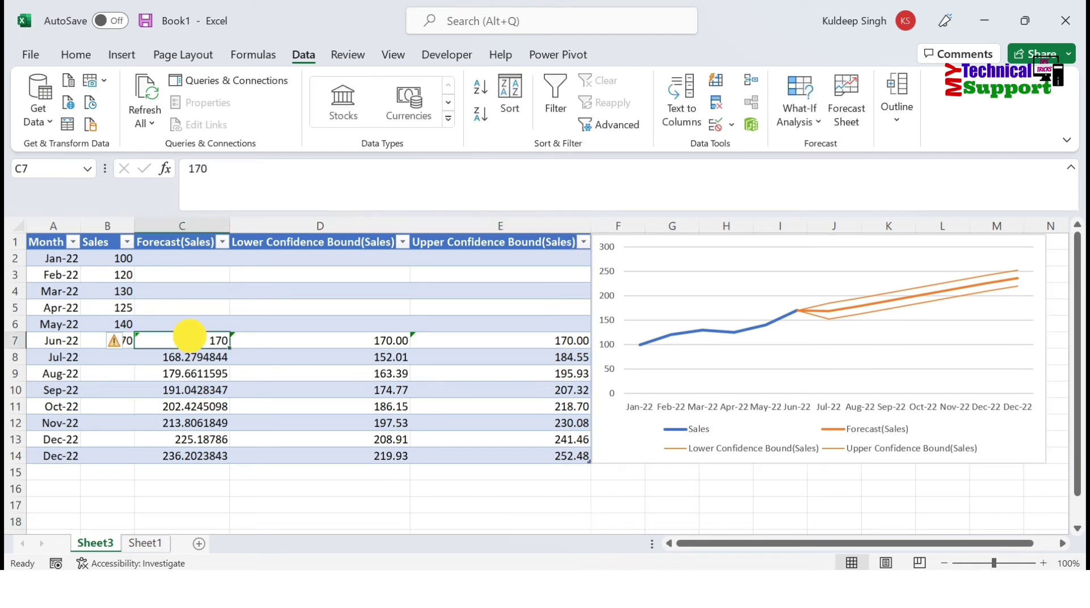
{"action": "left_click_drag", "start_coordinate": [189, 339], "coordinate": [196, 456]}
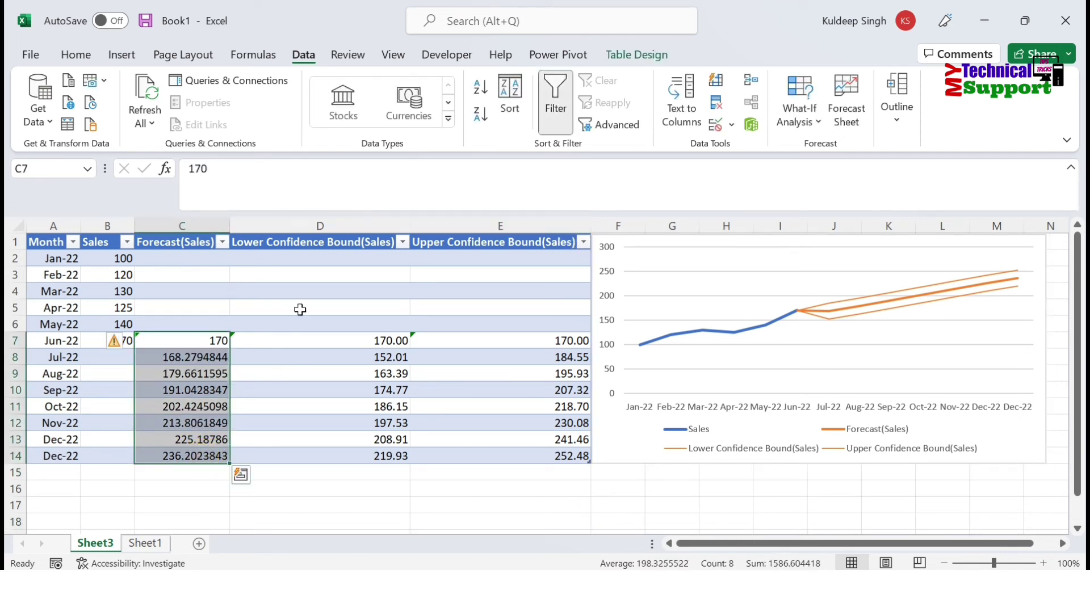
{"action": "left_click", "coordinate": [79, 56]}
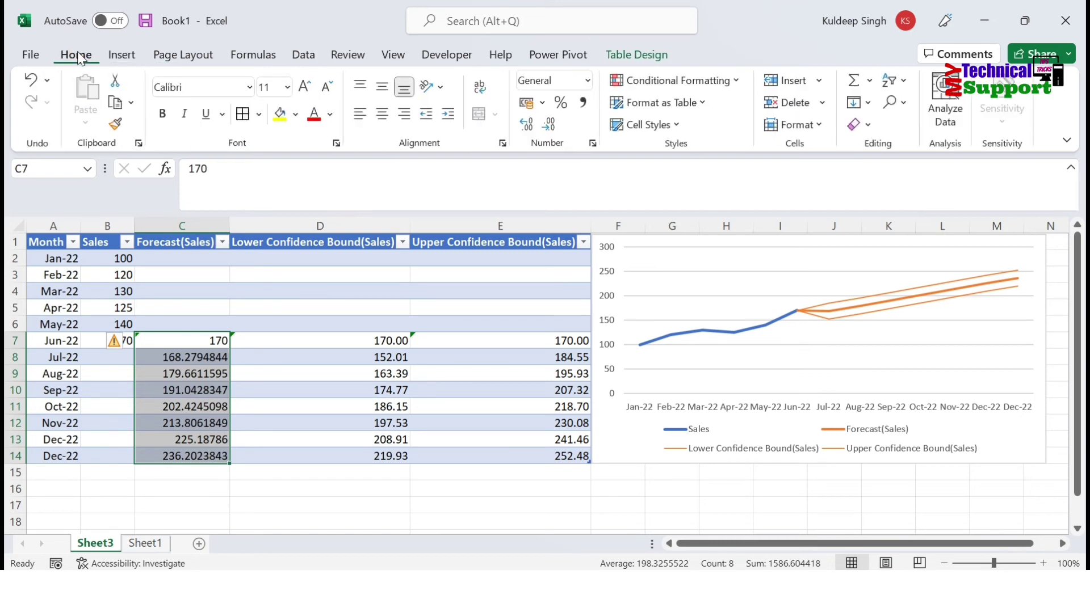
{"action": "left_click", "coordinate": [527, 124]}
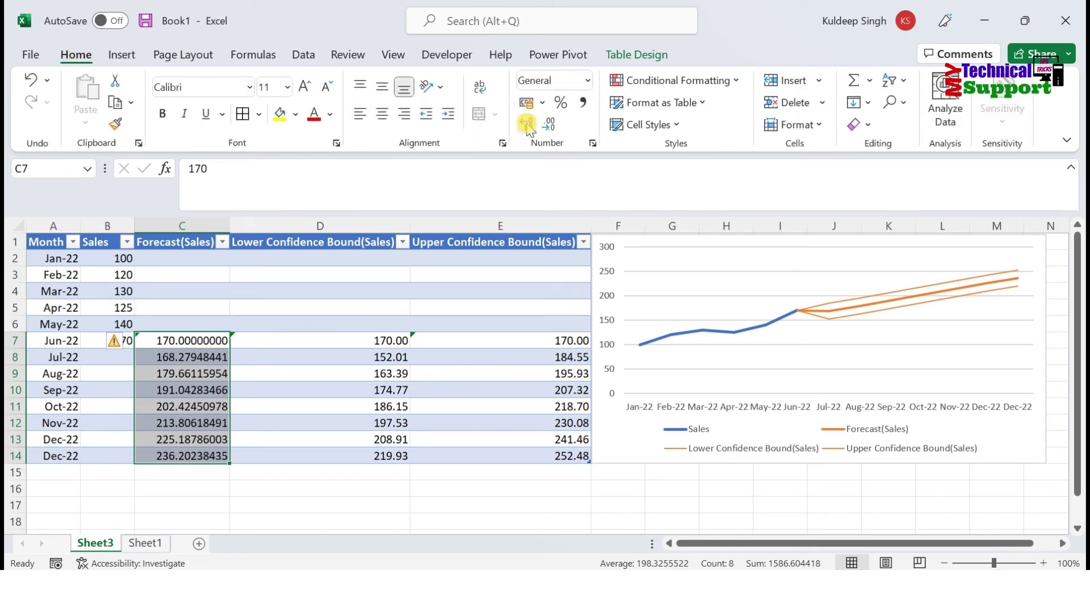
{"action": "left_click", "coordinate": [546, 122]}
{"action": "left_click", "coordinate": [546, 122]}
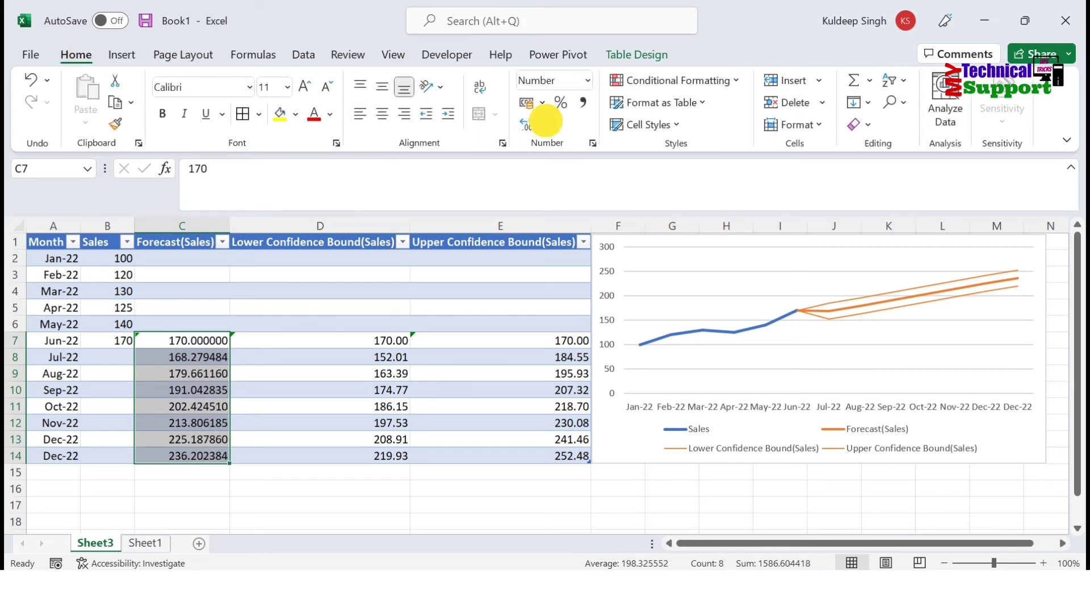
{"action": "left_click", "coordinate": [546, 122]}
{"action": "left_click", "coordinate": [546, 122]}
{"action": "left_click", "coordinate": [546, 122]}
{"action": "left_click", "coordinate": [546, 122]}
{"action": "left_click", "coordinate": [545, 122]}
{"action": "left_click", "coordinate": [546, 122]}
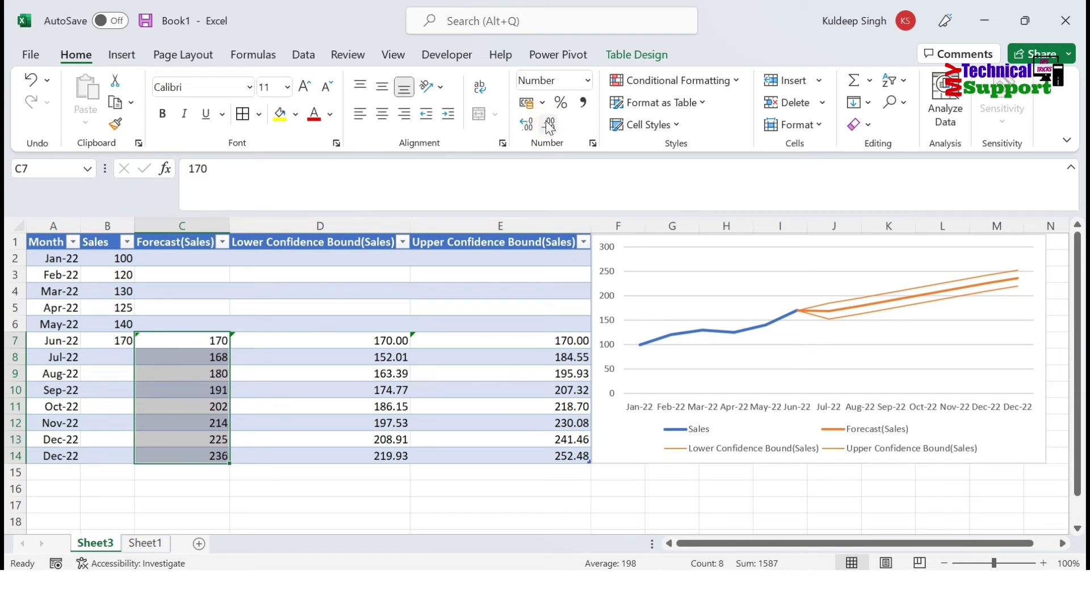
{"action": "left_click", "coordinate": [382, 113]}
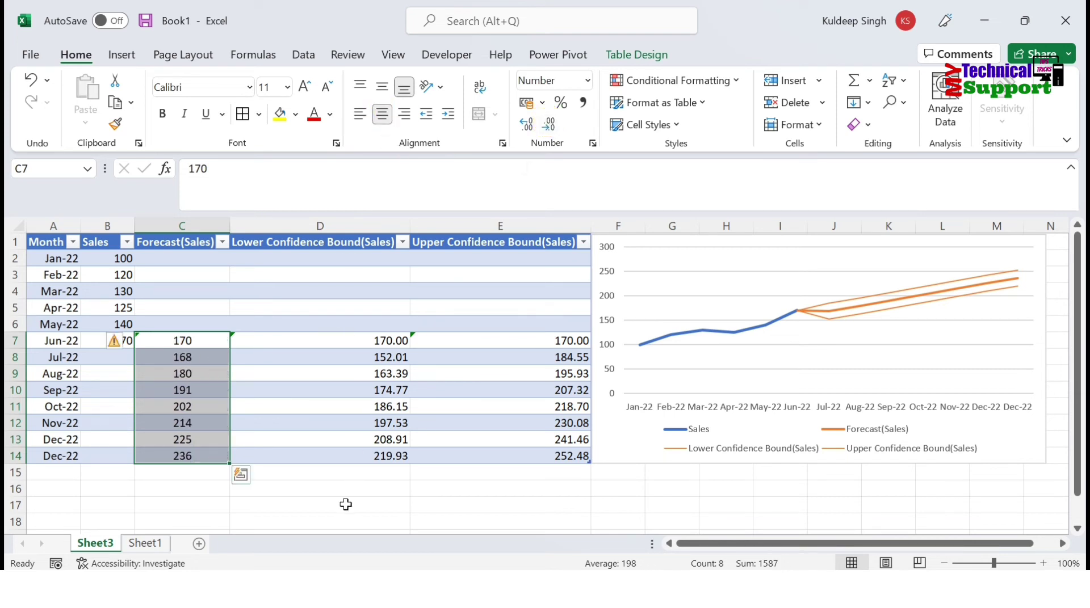
{"action": "left_click", "coordinate": [335, 522]}
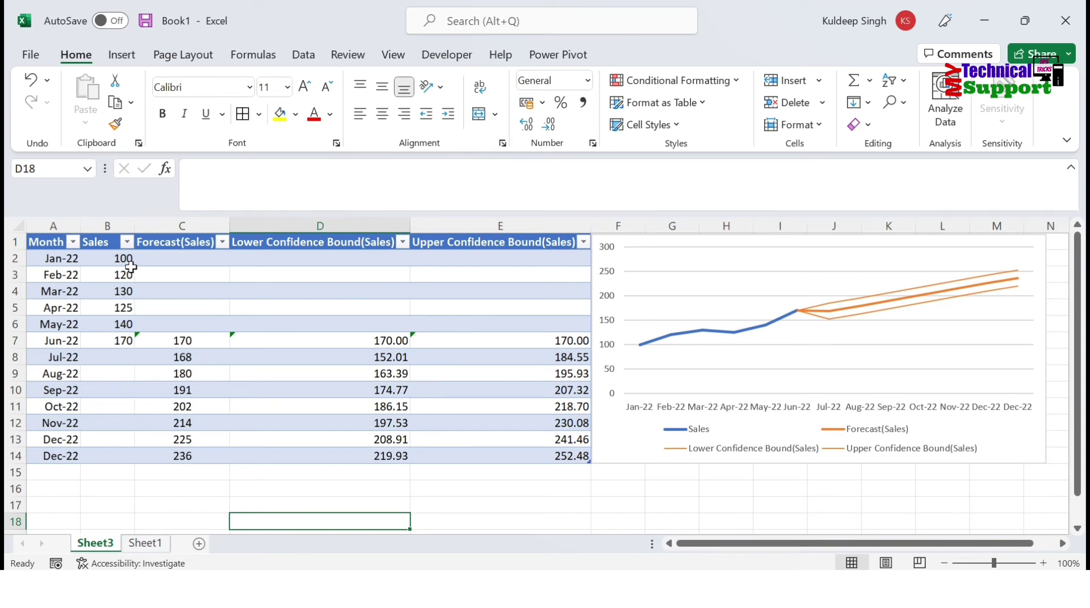
{"action": "left_click_drag", "start_coordinate": [125, 260], "coordinate": [121, 338]}
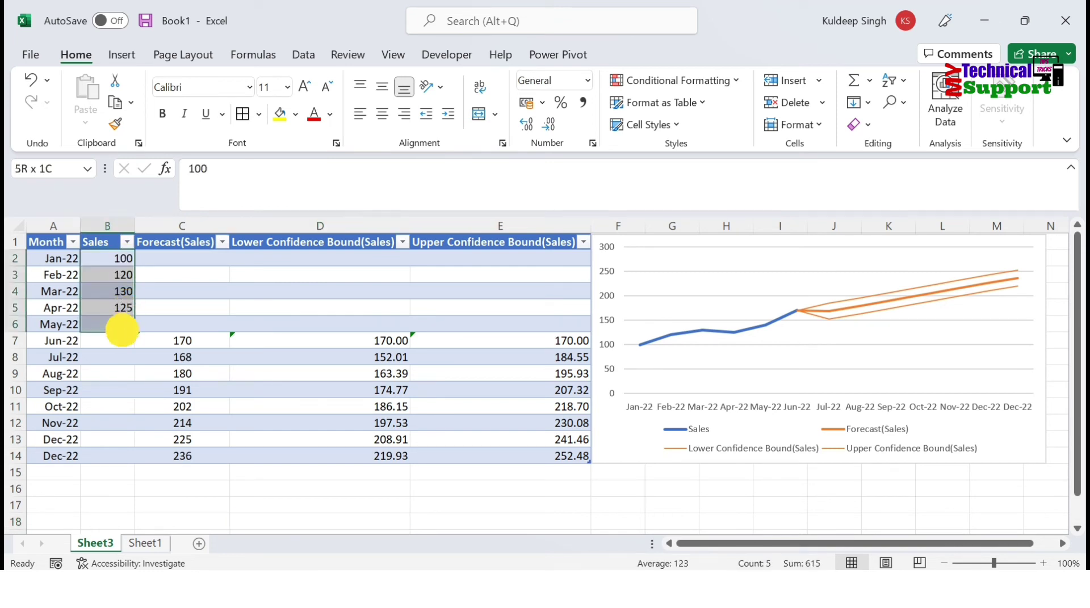
{"action": "left_click_drag", "start_coordinate": [179, 359], "coordinate": [176, 440]}
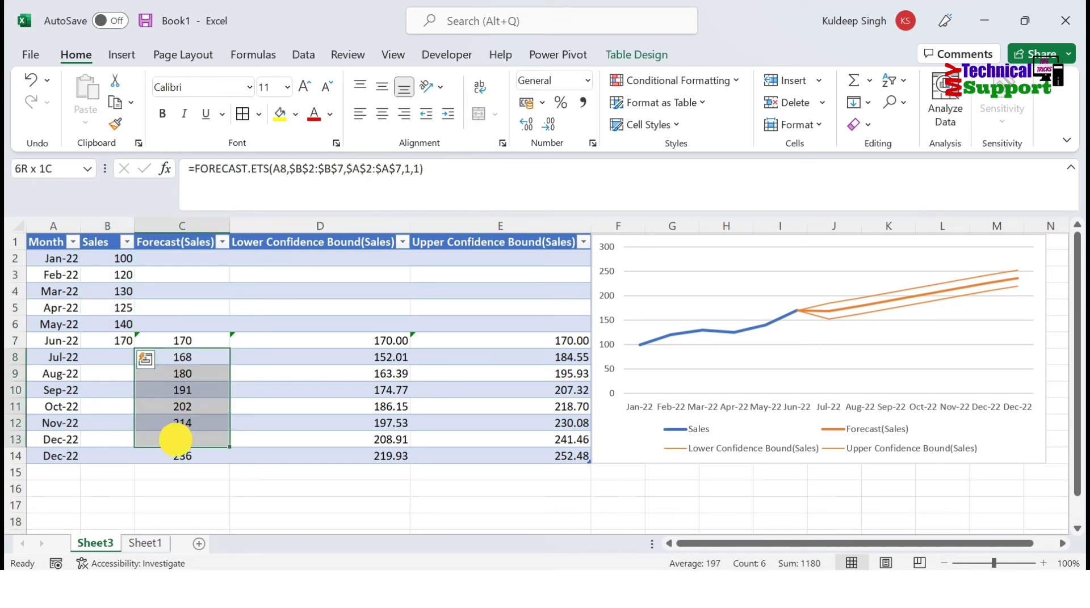
{"action": "left_click", "coordinate": [237, 491]}
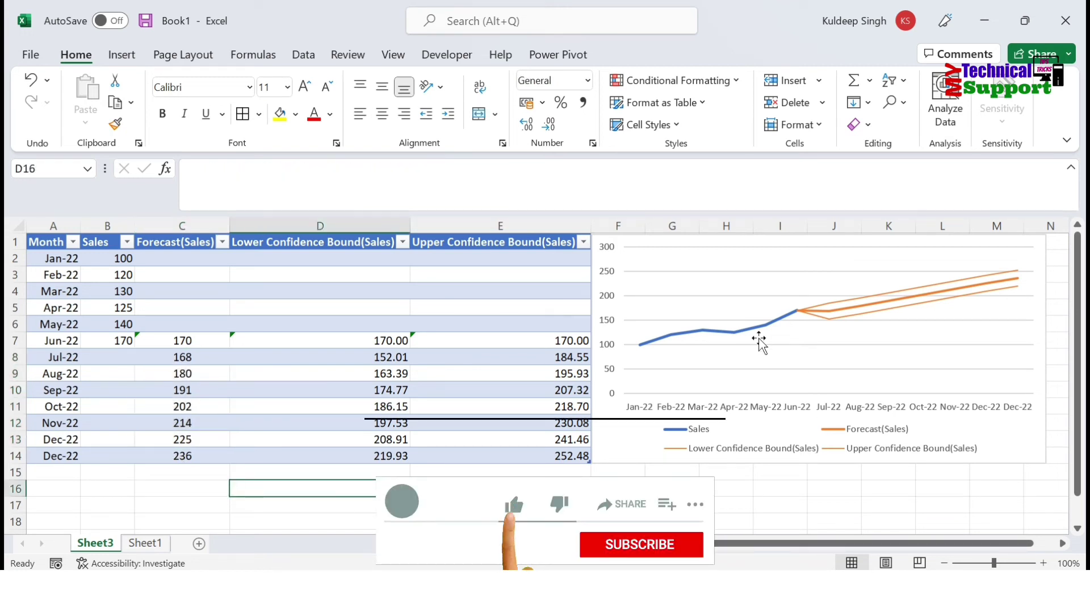
{"action": "left_click", "coordinate": [732, 330]}
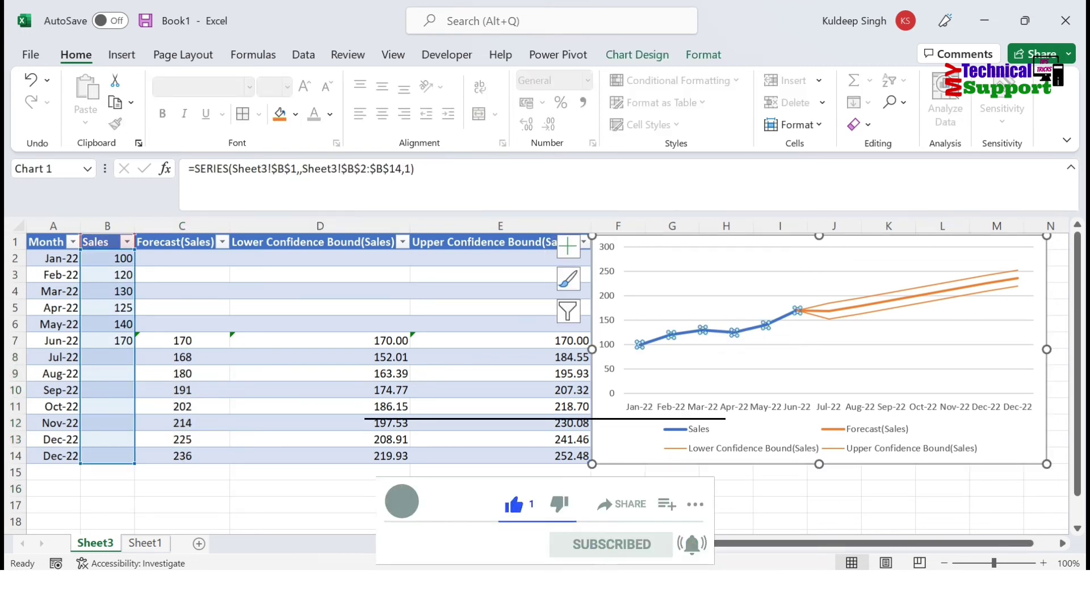
{"action": "left_click", "coordinate": [672, 522]}
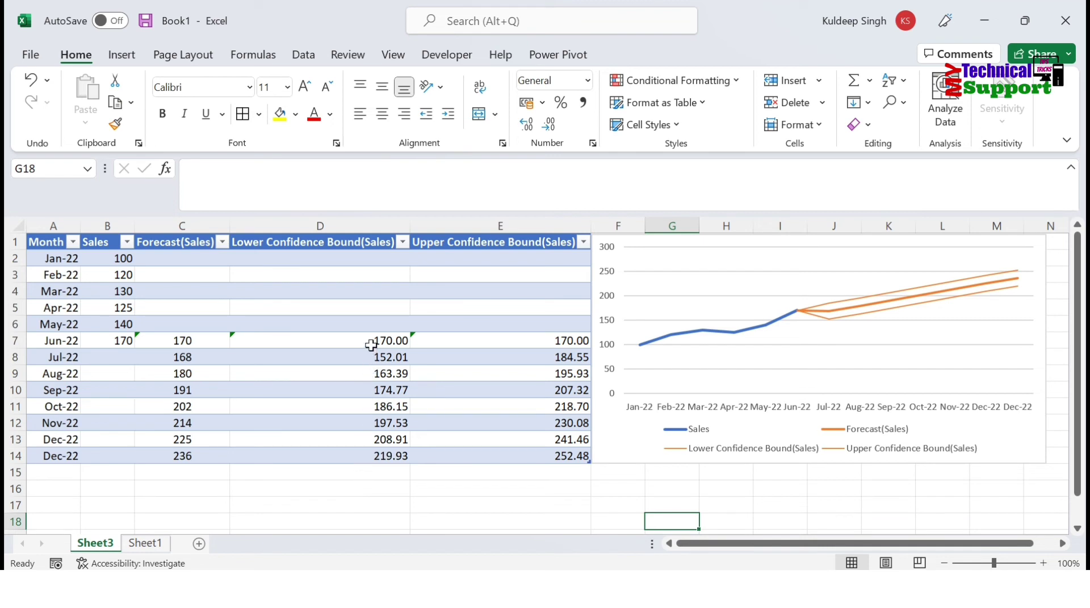
{"action": "left_click_drag", "start_coordinate": [369, 340], "coordinate": [469, 453]}
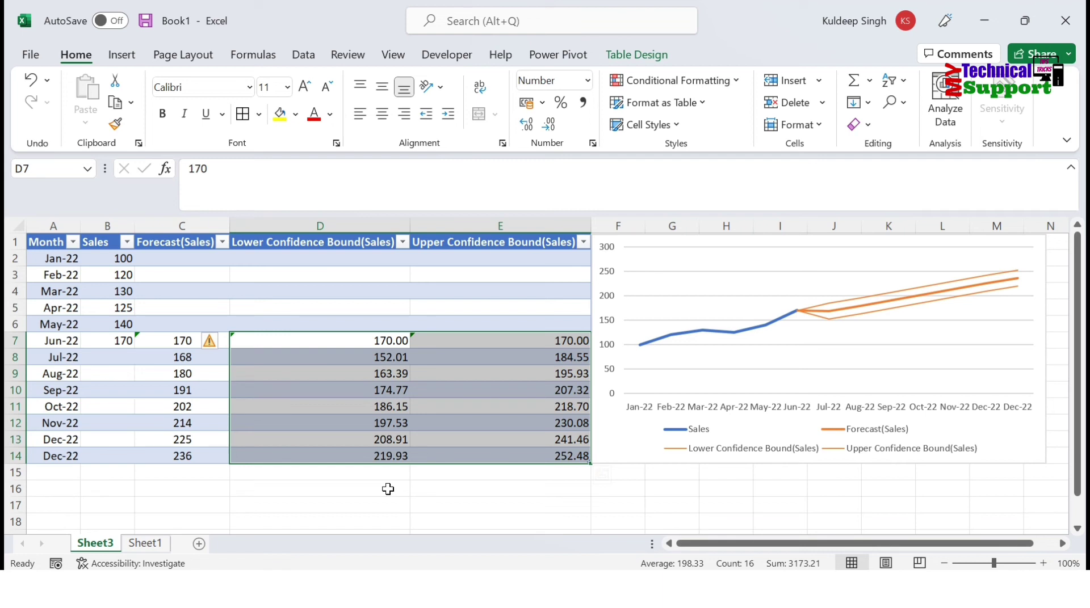
{"action": "left_click_drag", "start_coordinate": [177, 344], "coordinate": [178, 436]}
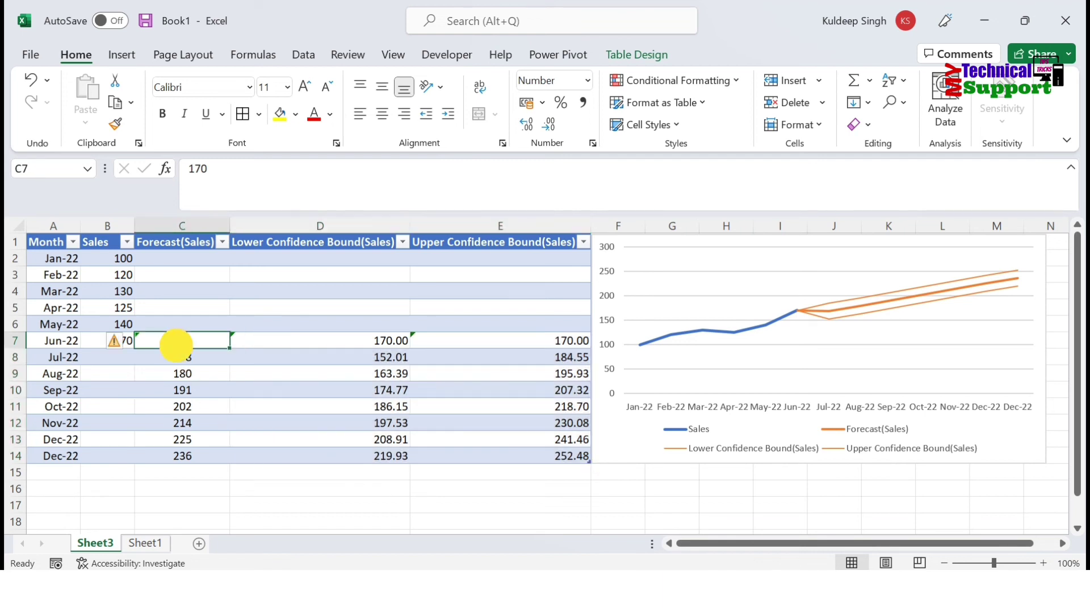
{"action": "left_click", "coordinate": [389, 488]}
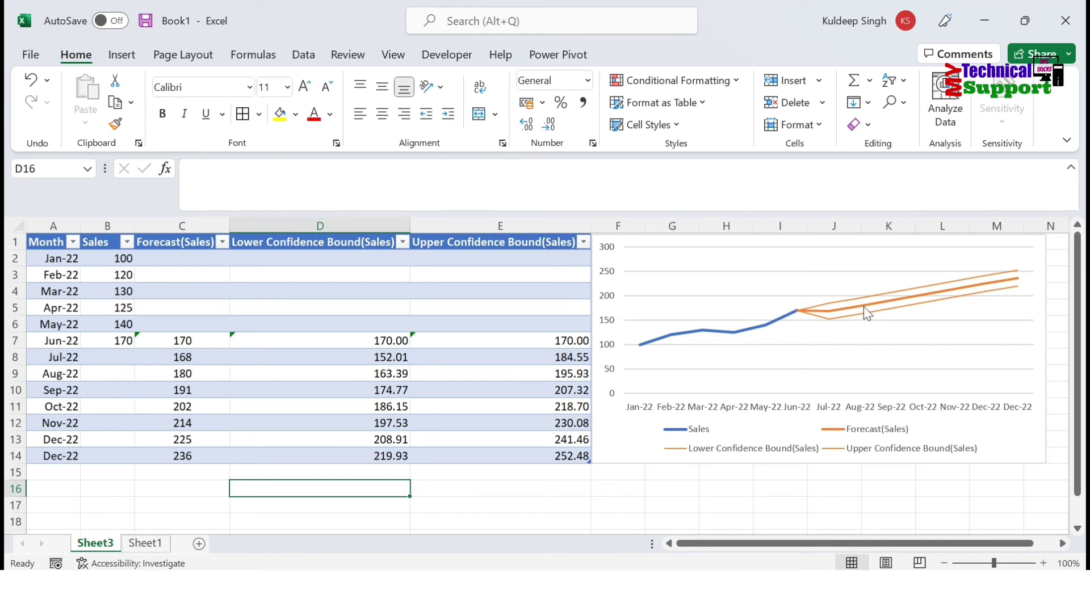
Switch to the Data ribbon tab.
{"action": "mouse_move", "coordinate": [865, 314]}
{"action": "left_click", "coordinate": [304, 54]}
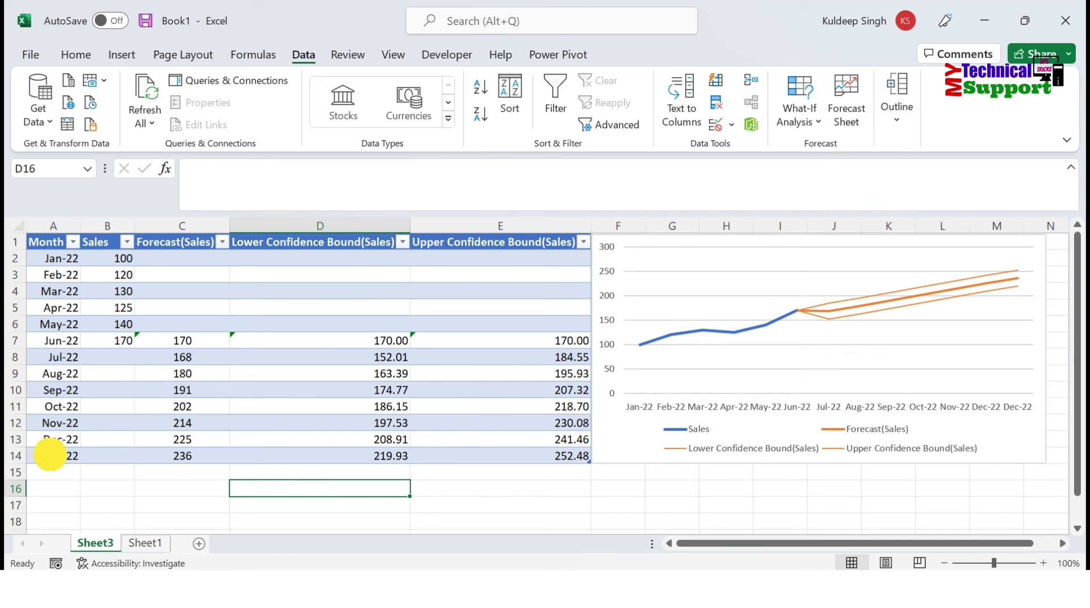
Fill the Dec-22 row down to row 17, extending the forecast to Apr-23 (271).
{"action": "left_click_drag", "start_coordinate": [51, 455], "coordinate": [513, 463]}
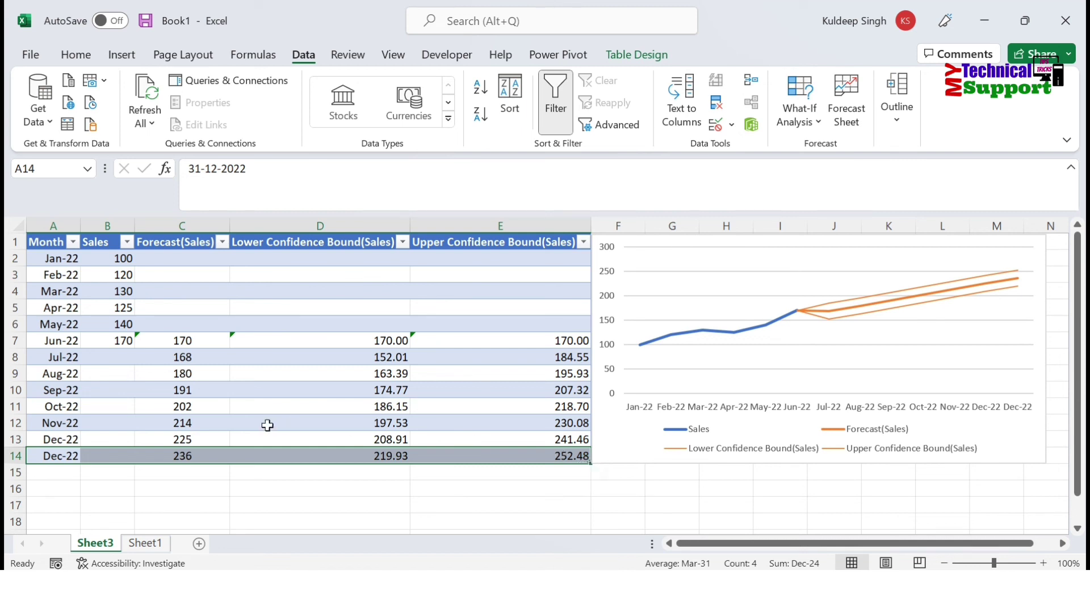
{"action": "mouse_move", "coordinate": [45, 439]}
{"action": "left_mouse_down"}
{"action": "mouse_move", "coordinate": [536, 440]}
{"action": "mouse_move", "coordinate": [592, 514]}
{"action": "left_mouse_up"}
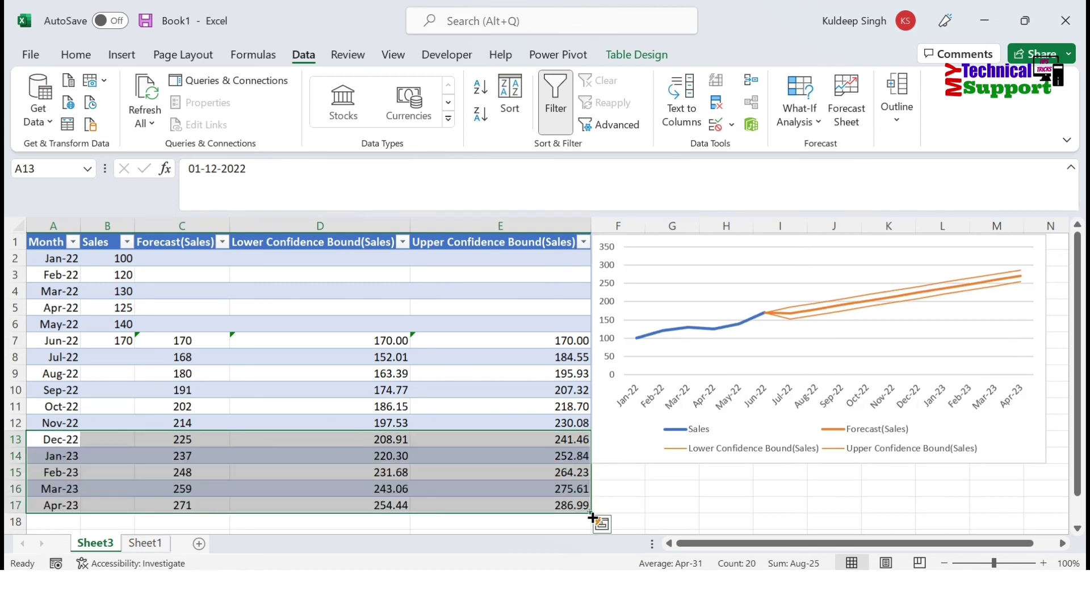
{"action": "left_click", "coordinate": [432, 488]}
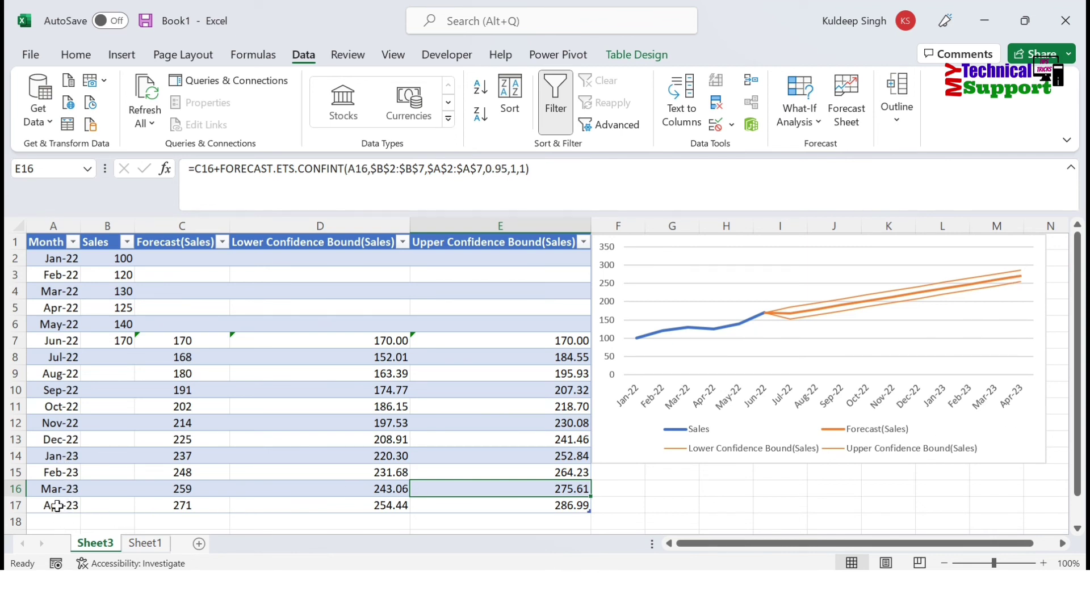
{"action": "left_click_drag", "start_coordinate": [57, 507], "coordinate": [502, 506]}
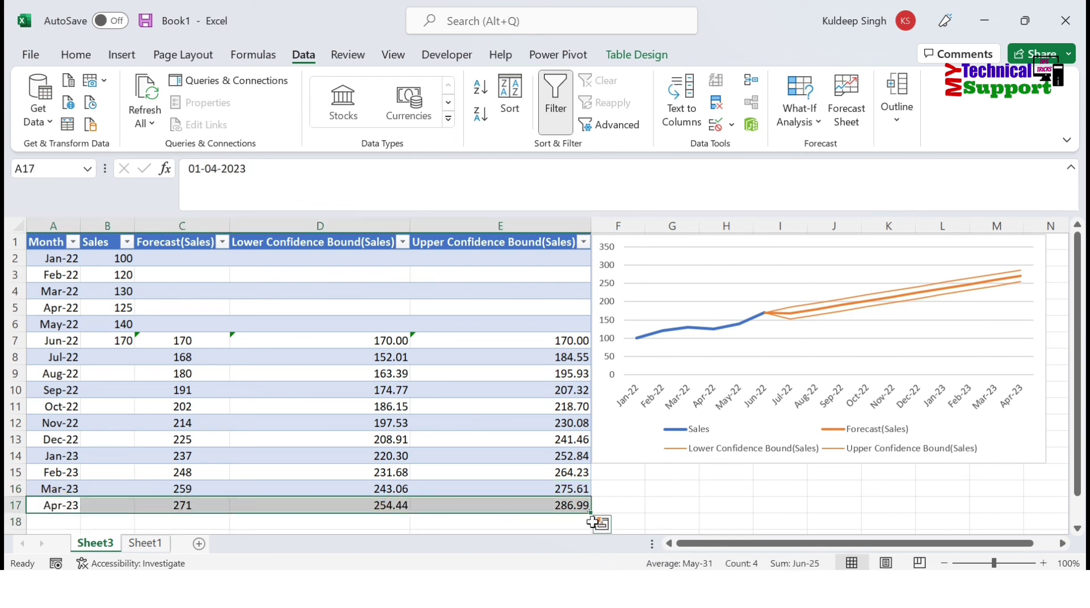
{"action": "left_click_drag", "start_coordinate": [591, 514], "coordinate": [586, 512]}
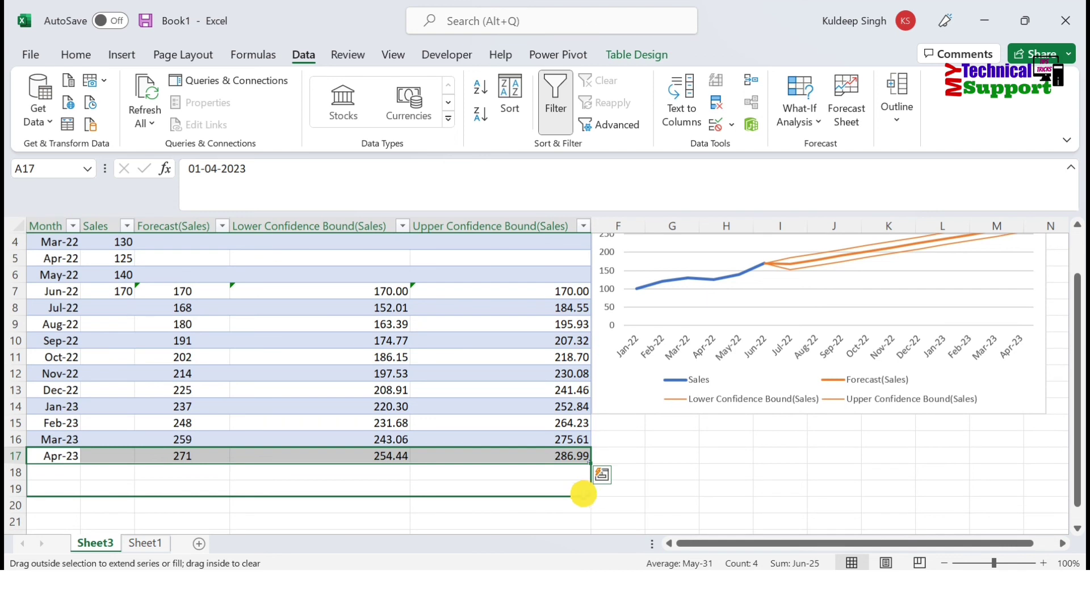
Fill the Apr-23 row down two months, forecasting 293 for Jun-23 with bounds 277.20–309.76.
{"action": "left_click_drag", "start_coordinate": [583, 494], "coordinate": [584, 494]}
{"action": "left_click", "coordinate": [509, 522]}
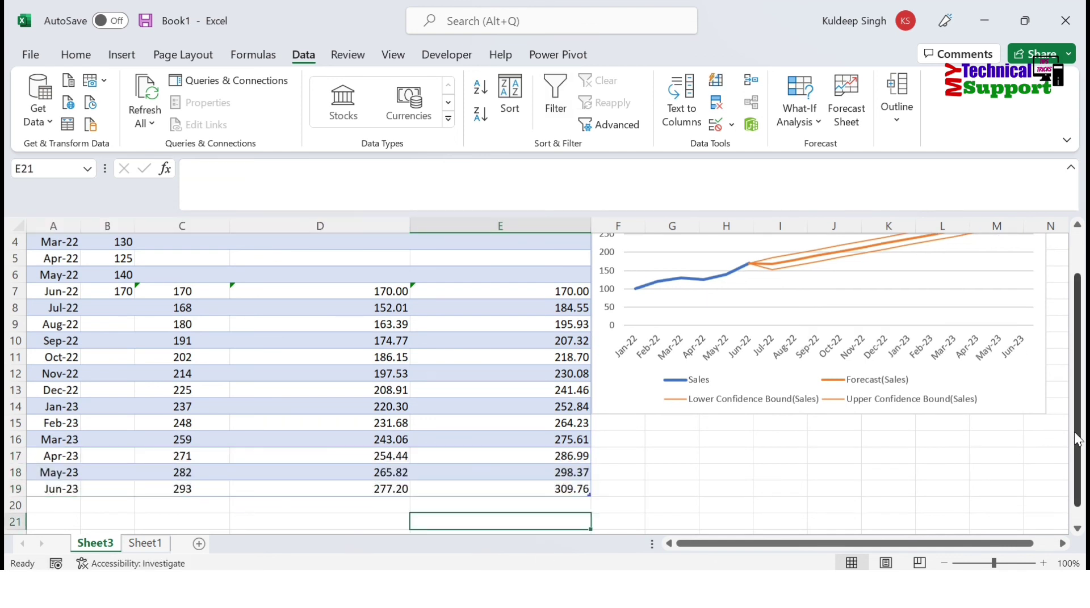
{"action": "left_click_drag", "start_coordinate": [1072, 438], "coordinate": [1078, 385]}
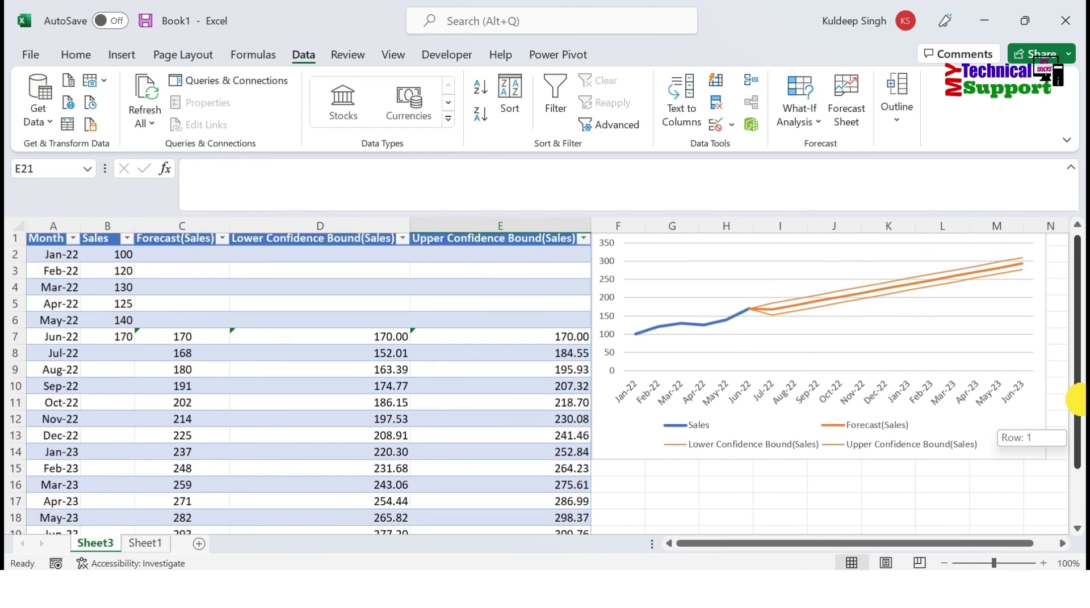